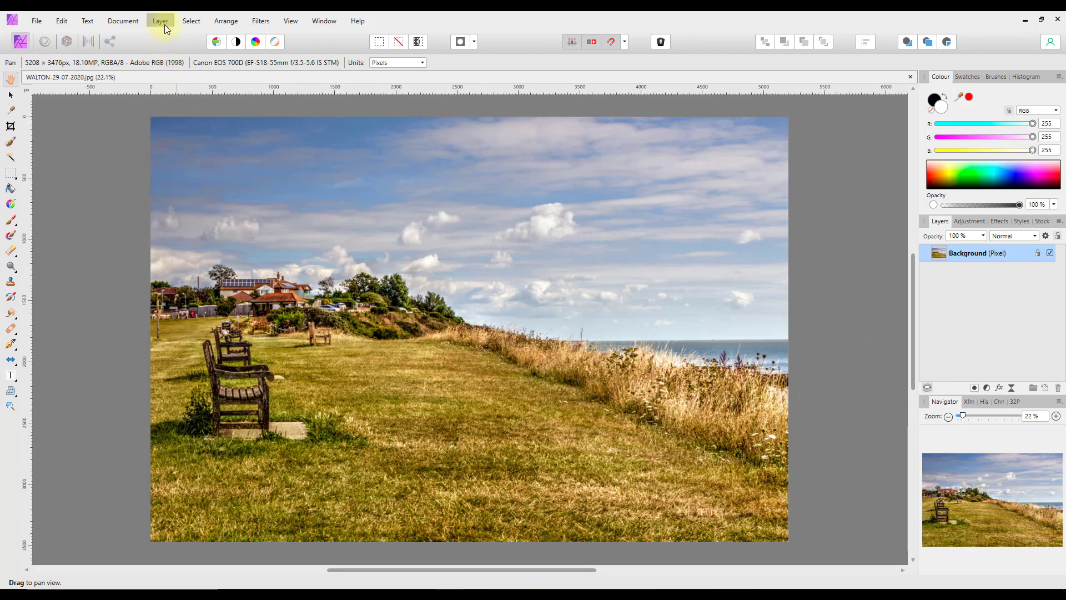
click(162, 22)
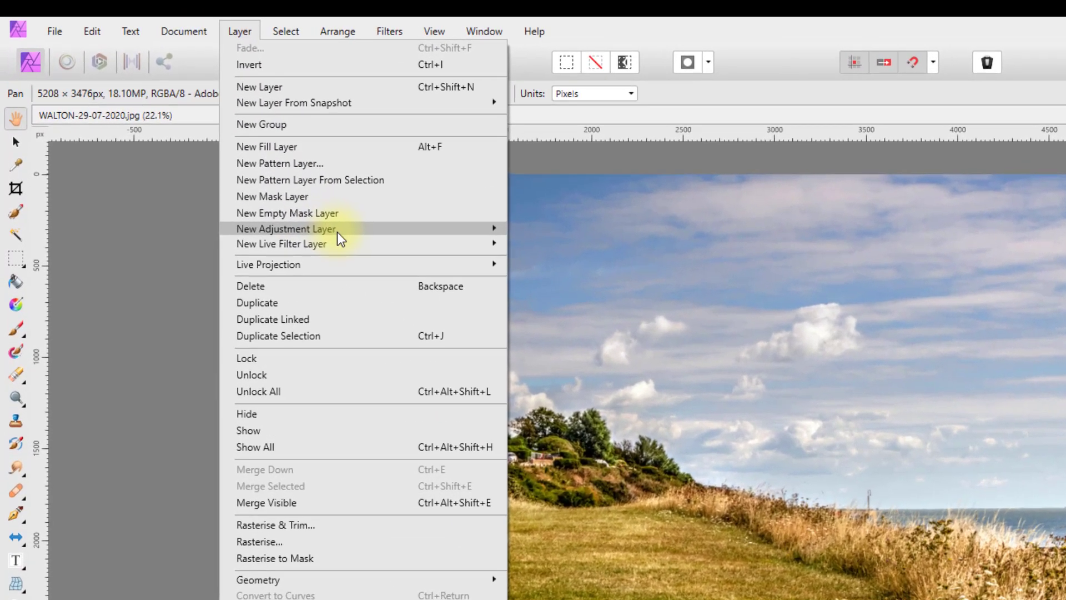
mouse_move(275, 188)
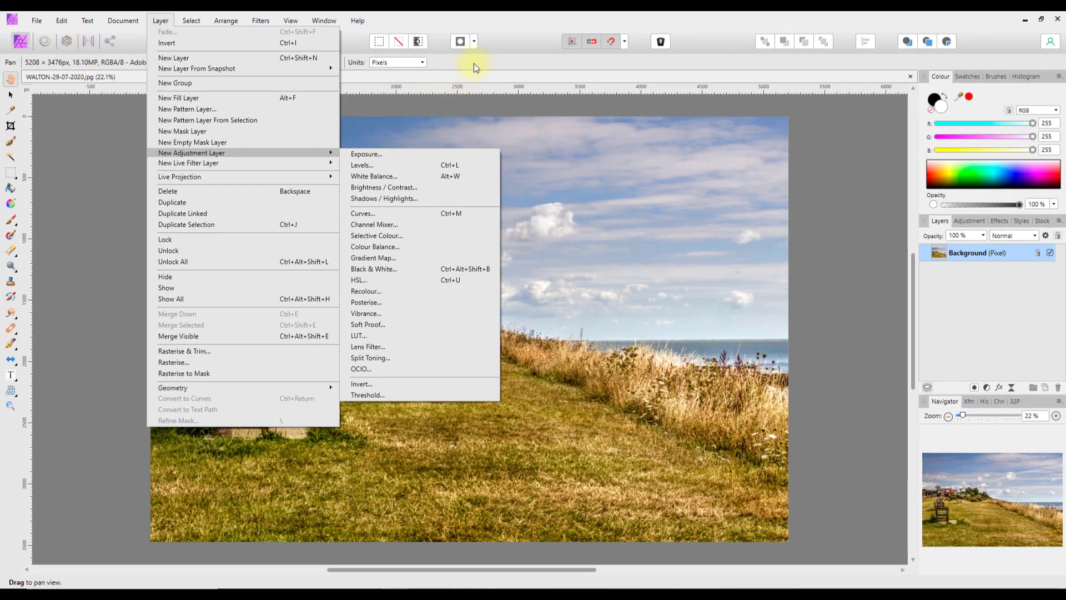
click(475, 64)
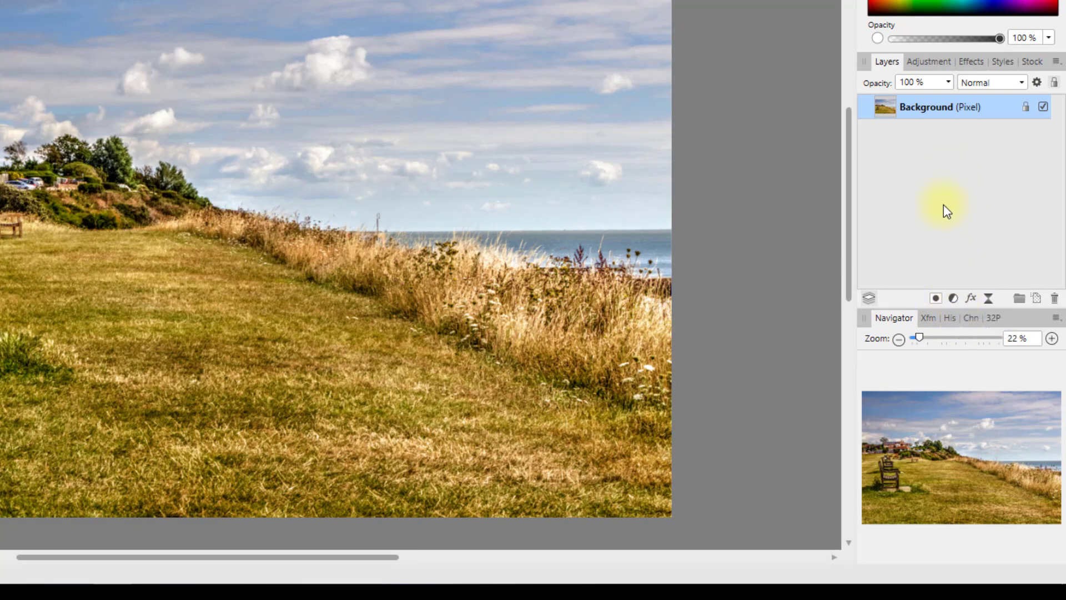
click(955, 298)
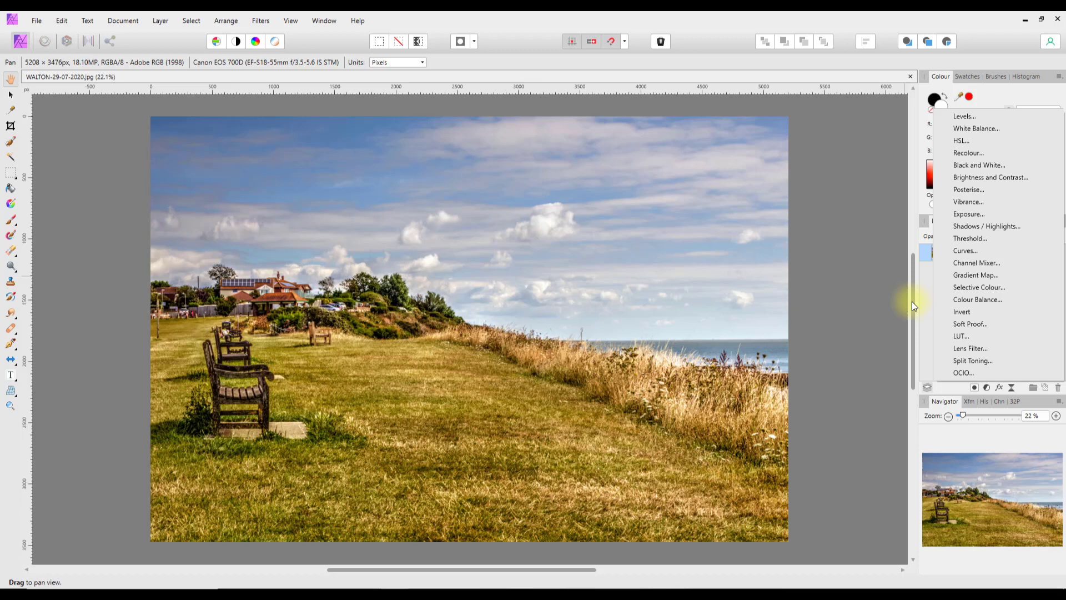
click(914, 301)
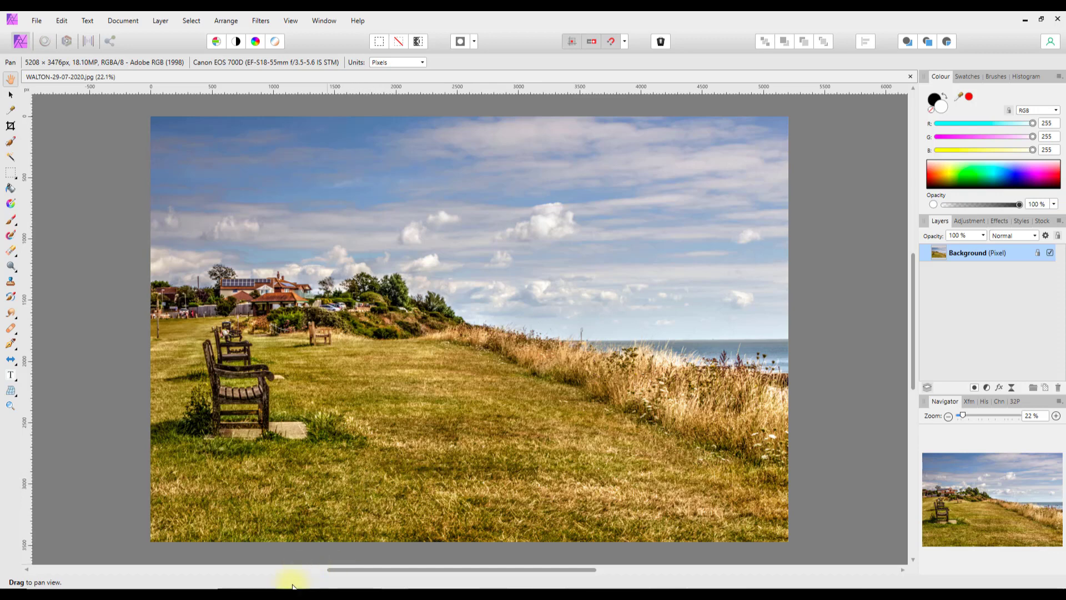
- Switch to Microsoft Edge and look through the open YouTube tutorials on black and white, photo editing and HSL
mouse_move(284, 586)
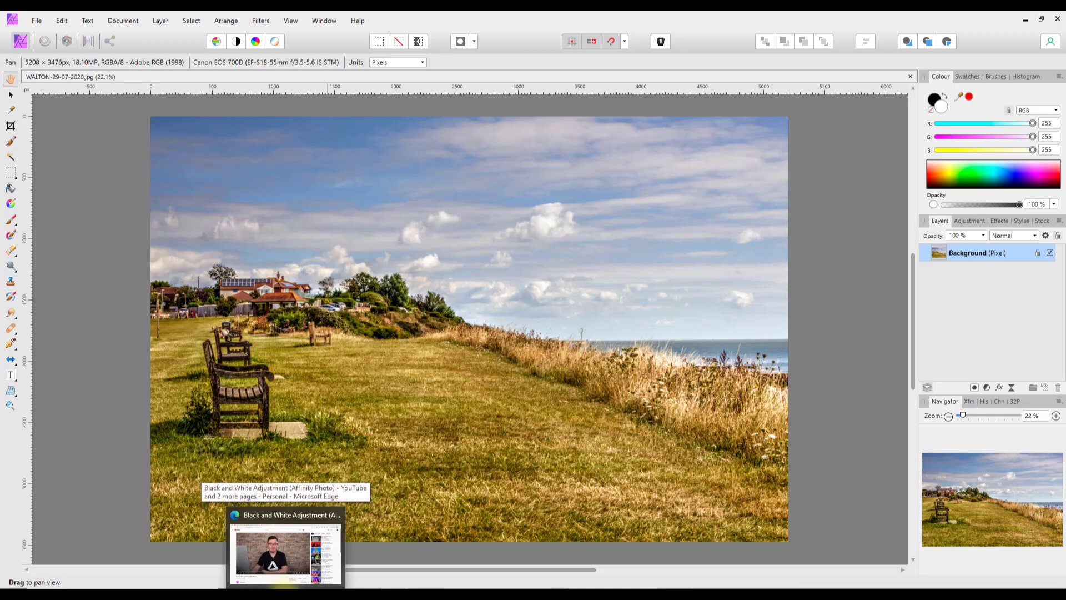
click(284, 583)
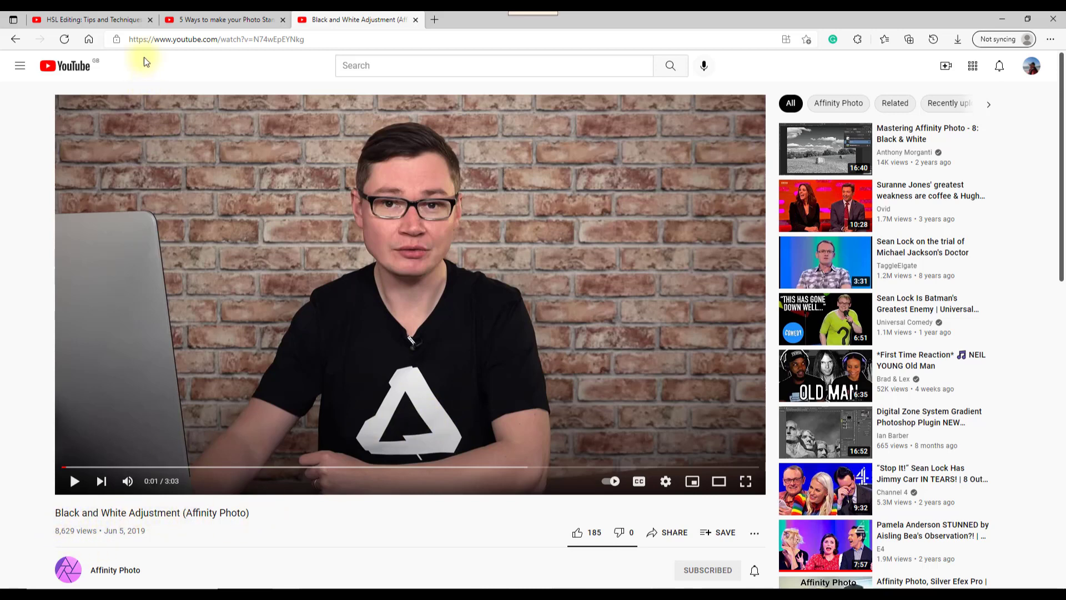
click(205, 19)
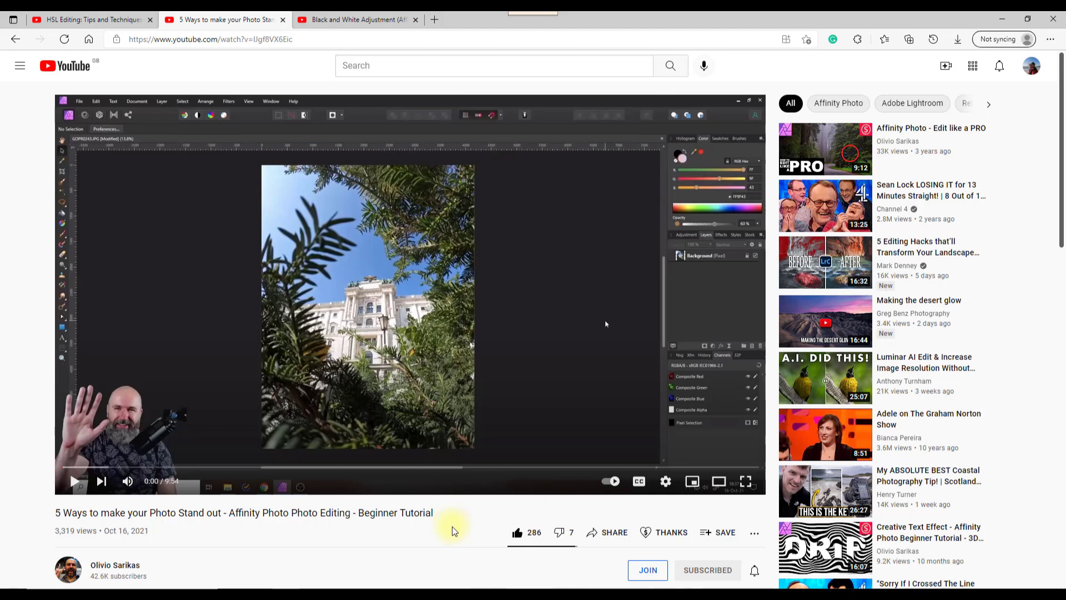
click(86, 21)
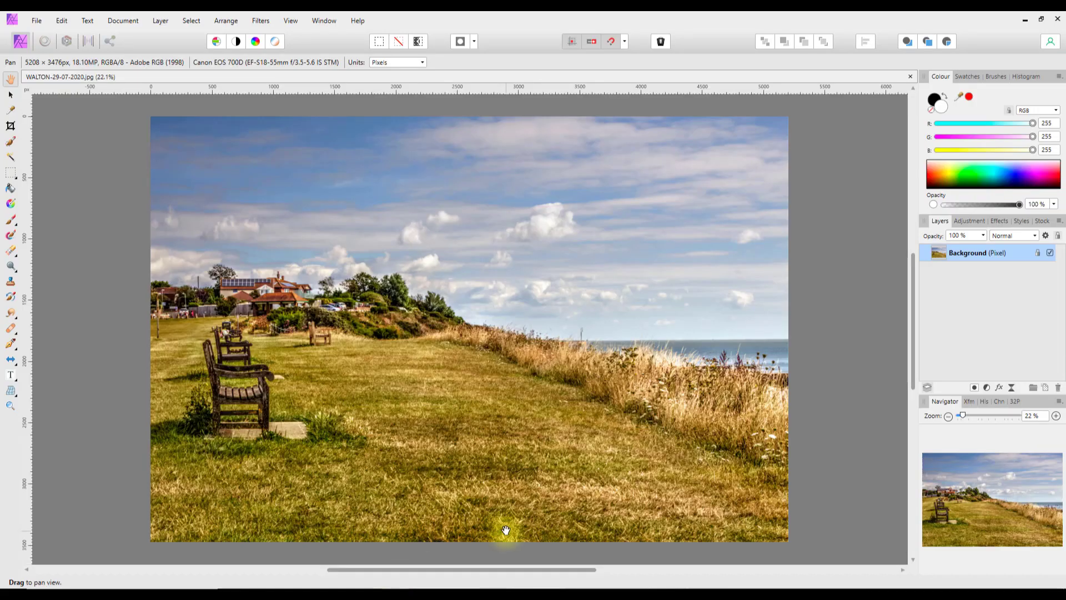
- Switch back to Affinity Photo, add an HSL adjustment layer above the Background photo and move its dialog higher up
drag(915, 300, 915, 305)
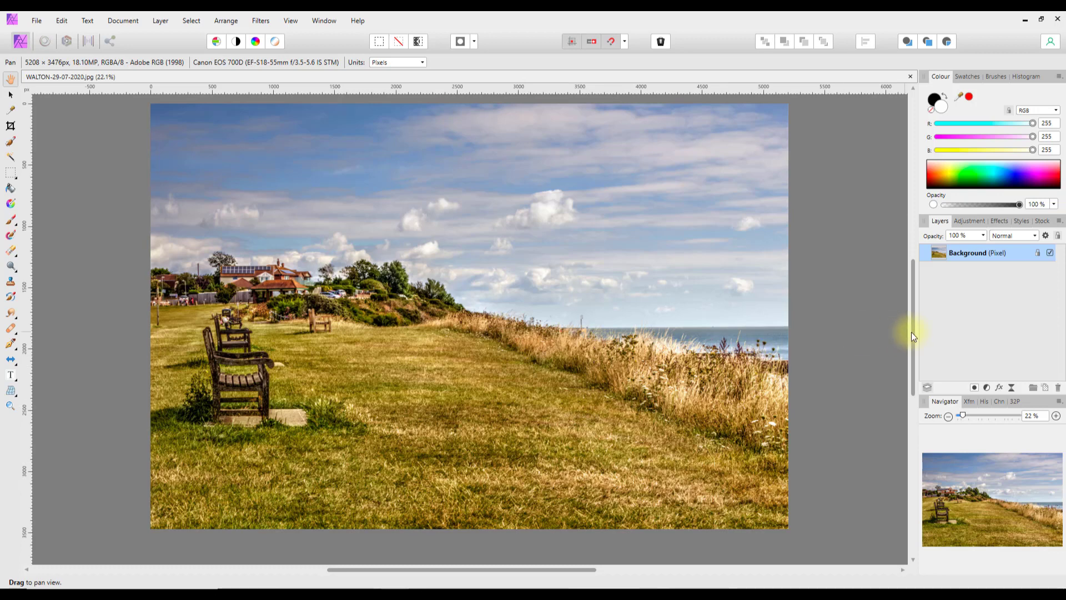
click(989, 387)
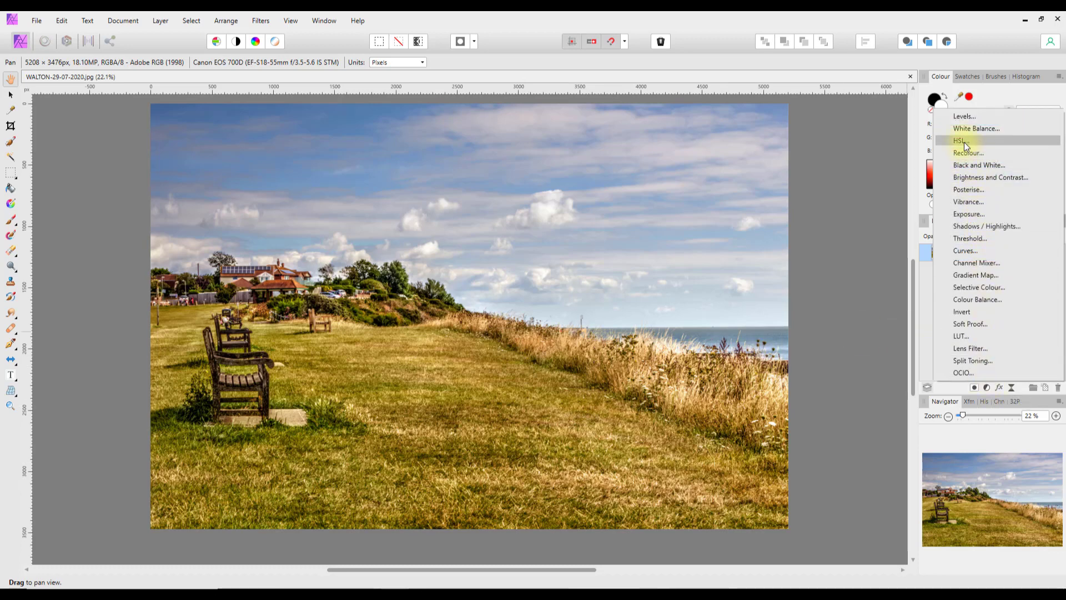
click(964, 142)
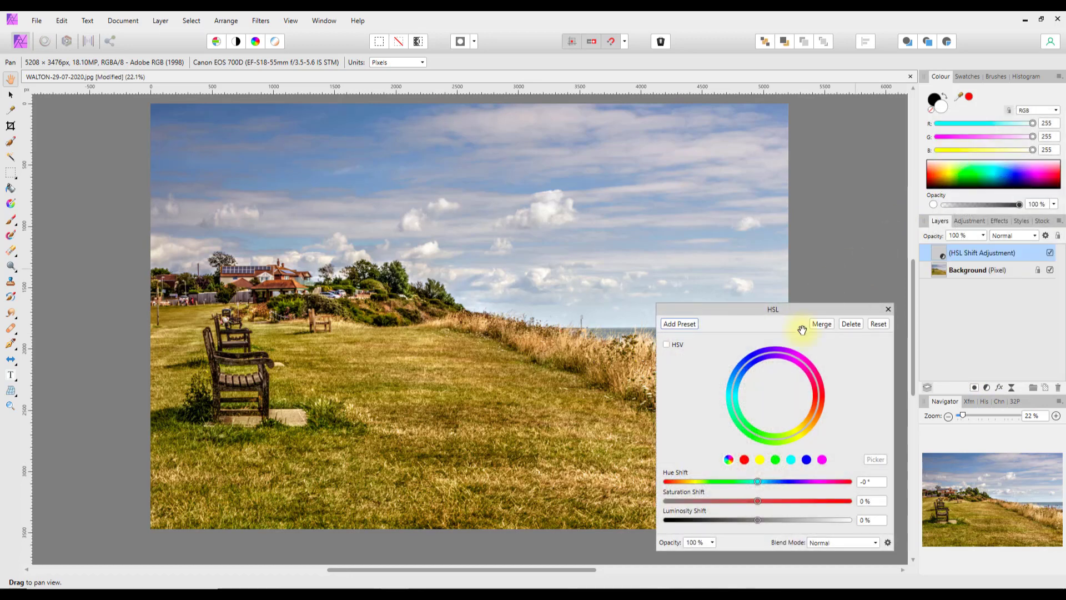
drag(828, 309, 769, 170)
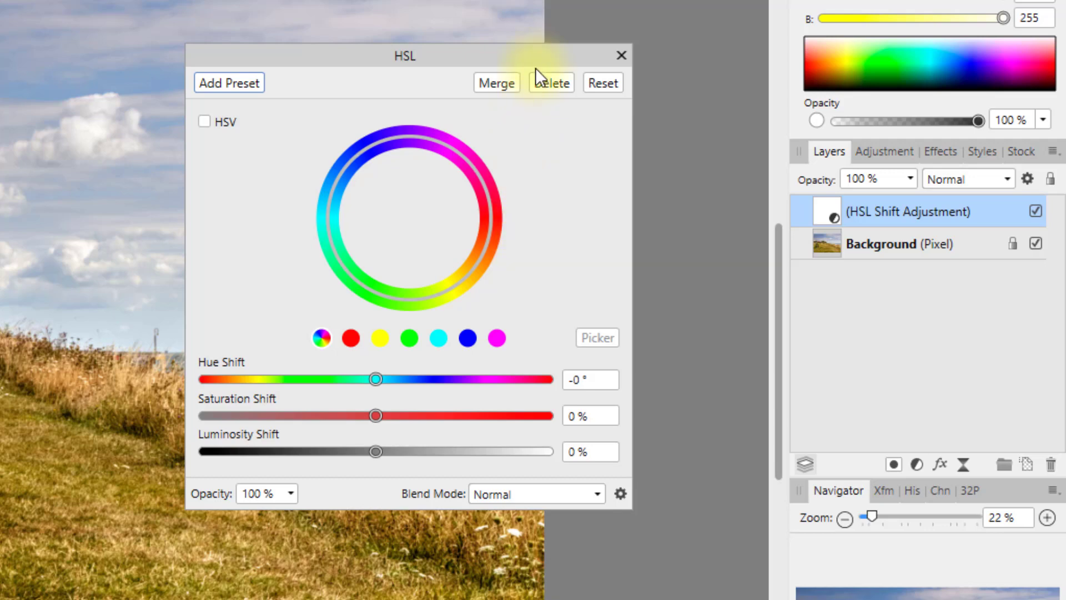
drag(539, 55, 558, 0)
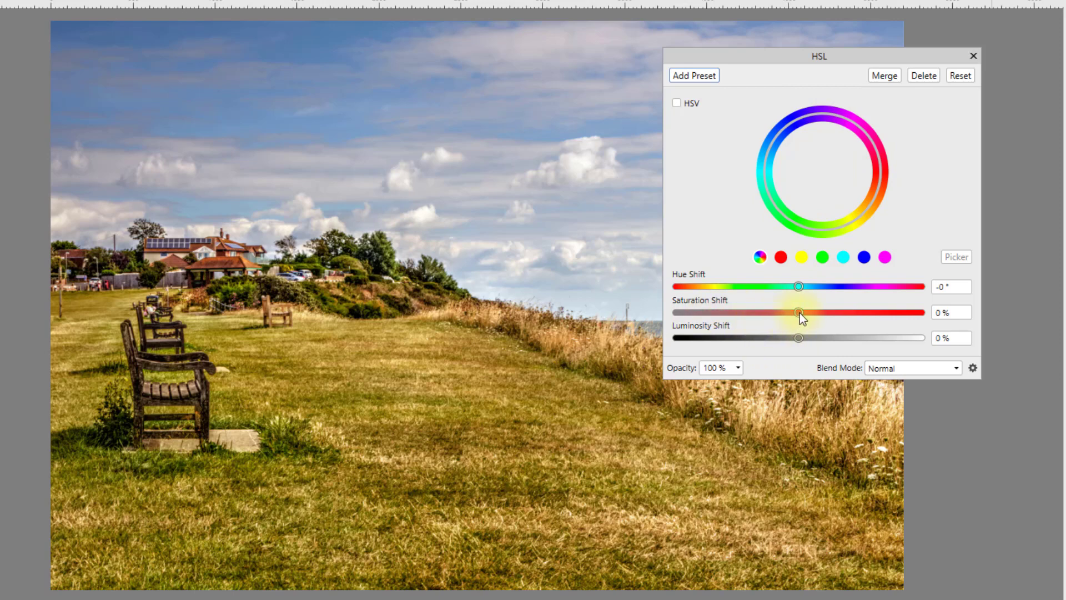
- Try the Saturation Shift for all colours at -100% and at 100%, and reset the HSL adjustment
drag(800, 312, 664, 326)
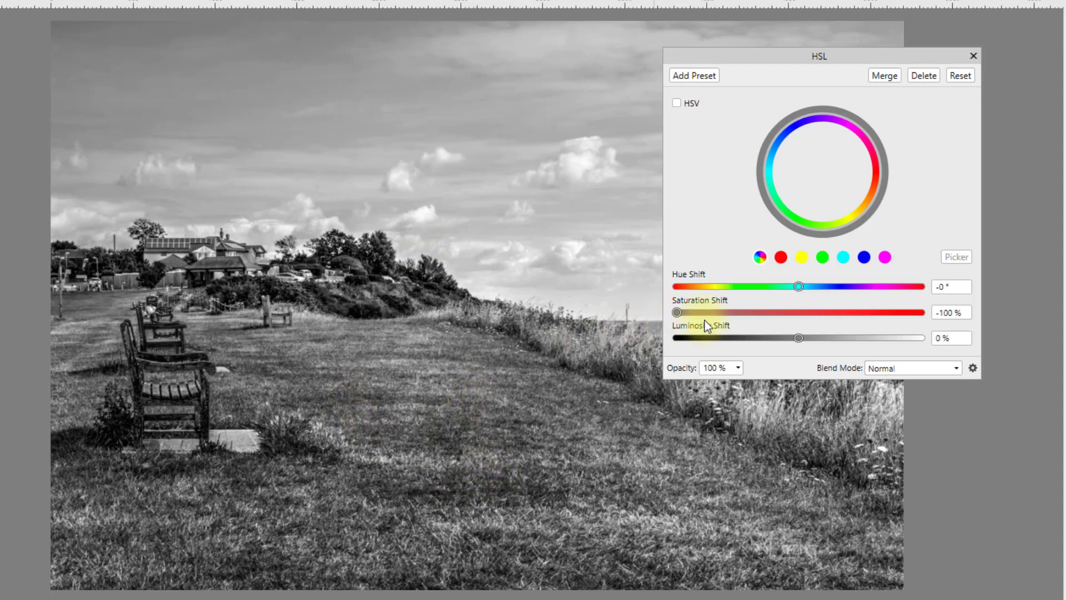
drag(679, 312, 931, 313)
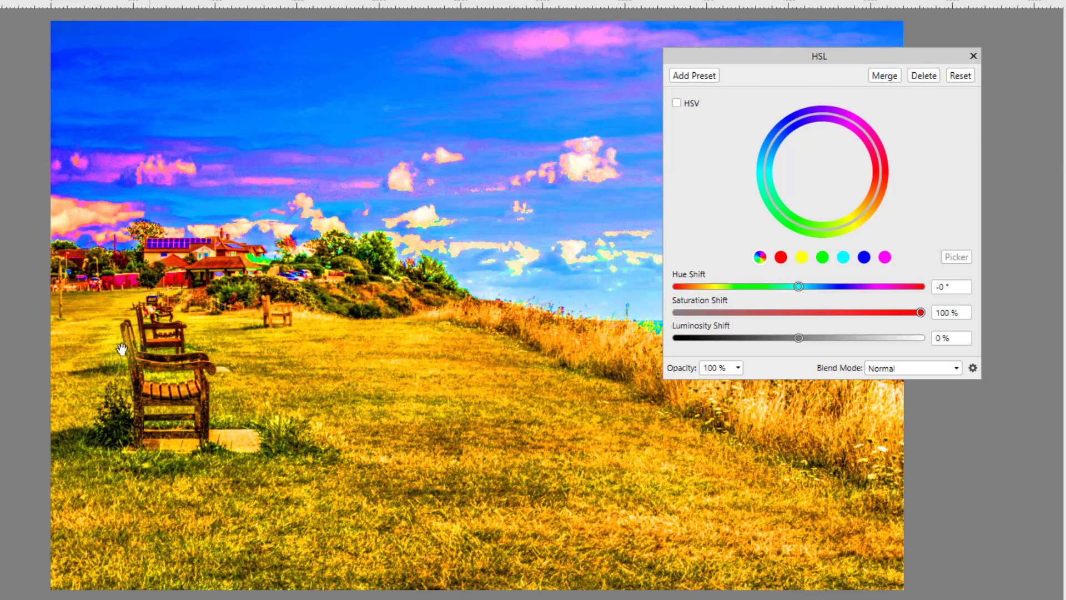
click(964, 79)
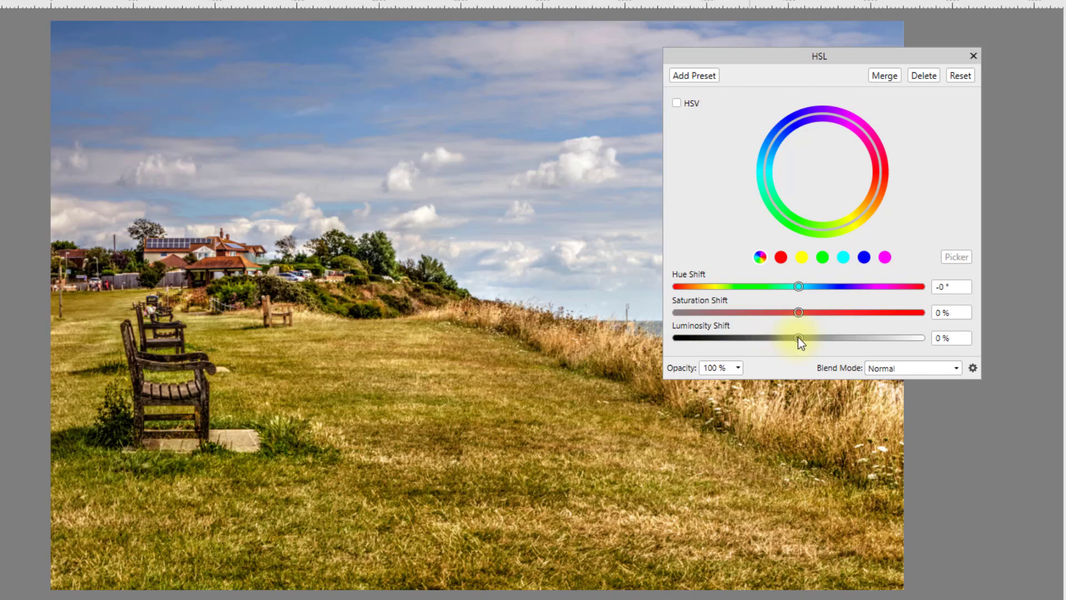
- Try the Luminosity Shift for all colours at 100% and at -100%, and reset the HSL adjustment
drag(799, 338, 921, 338)
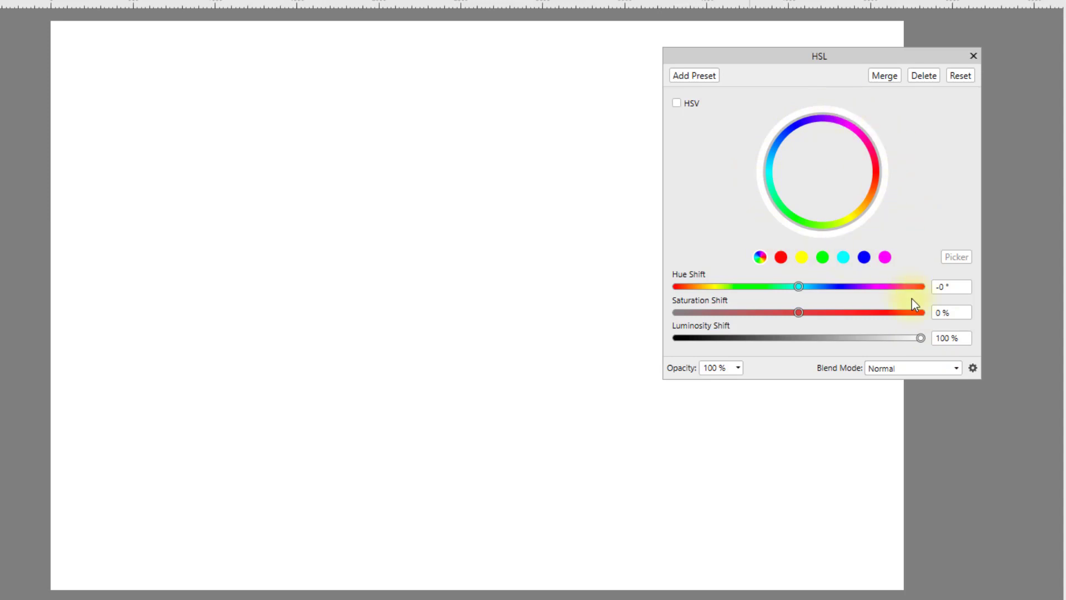
drag(920, 339, 675, 354)
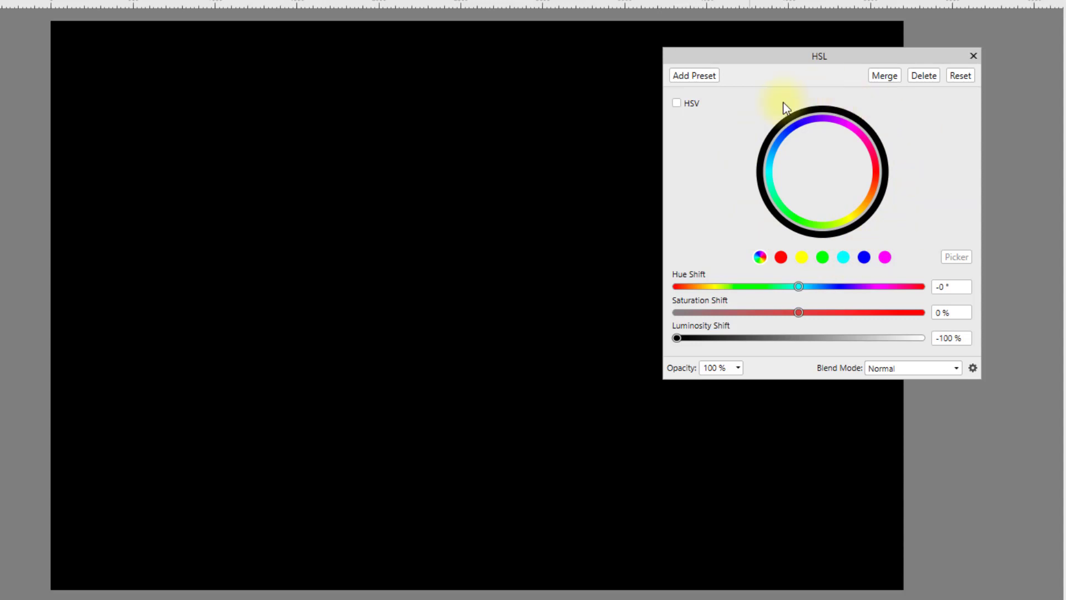
click(962, 77)
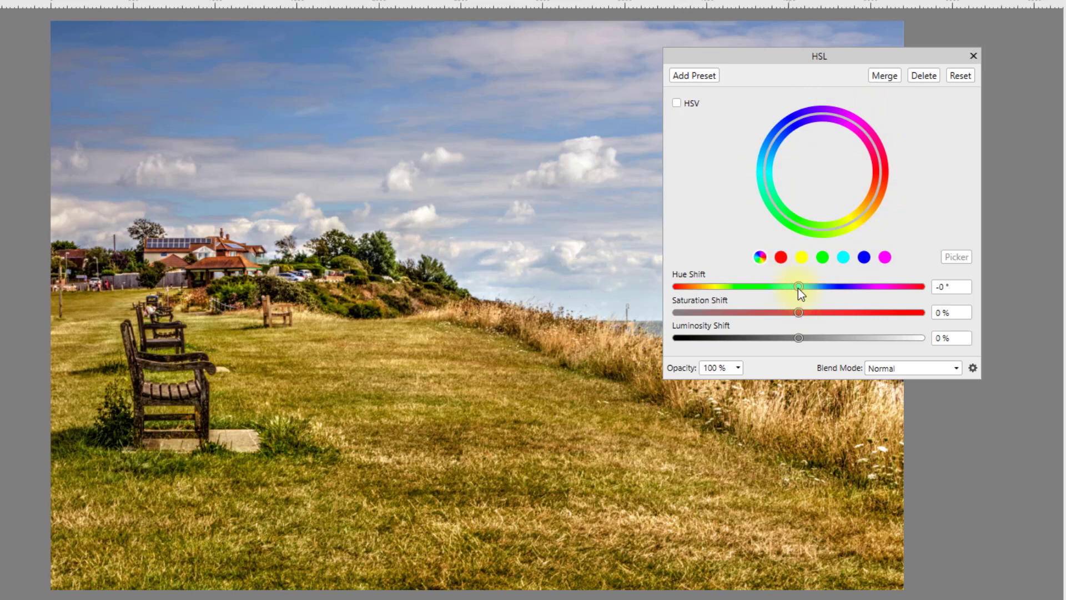
- Try the Hue Shift for all colours at -56.4° and at -172.6°, and reset the HSL adjustment
drag(798, 288, 761, 292)
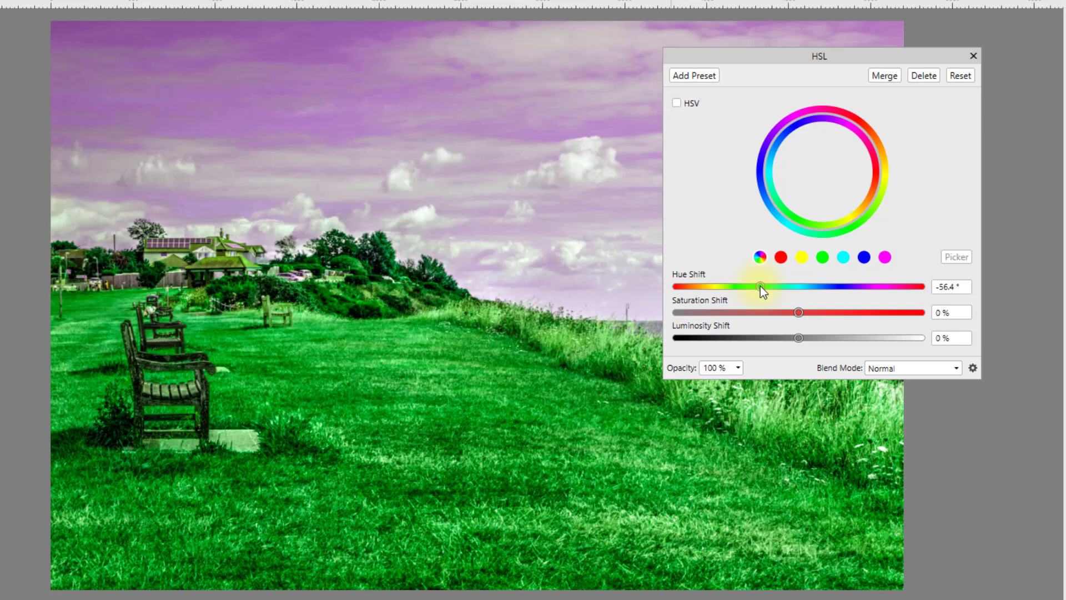
drag(761, 285, 683, 301)
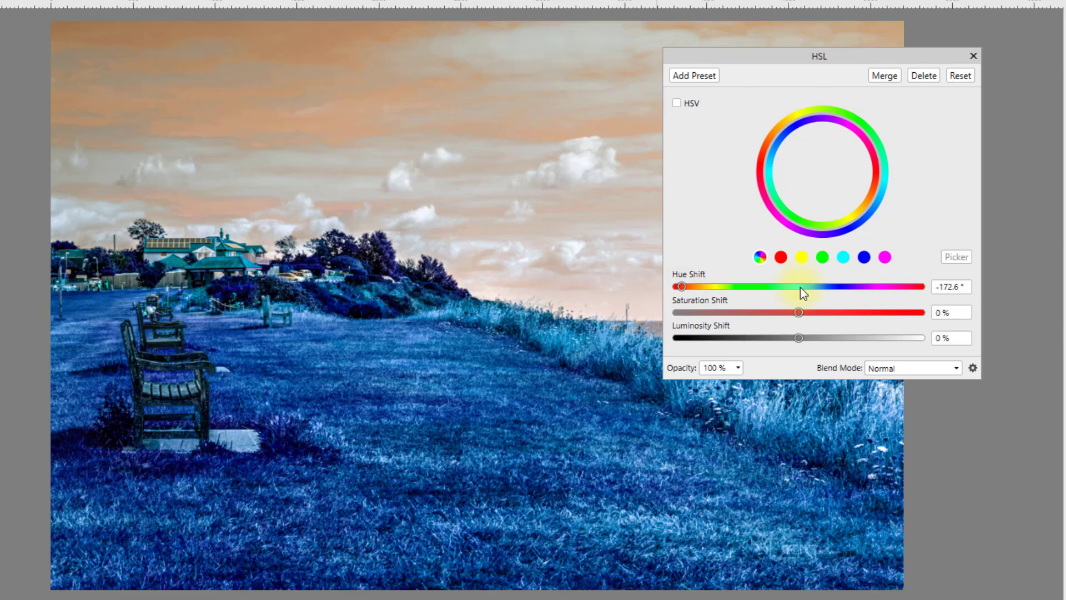
click(968, 78)
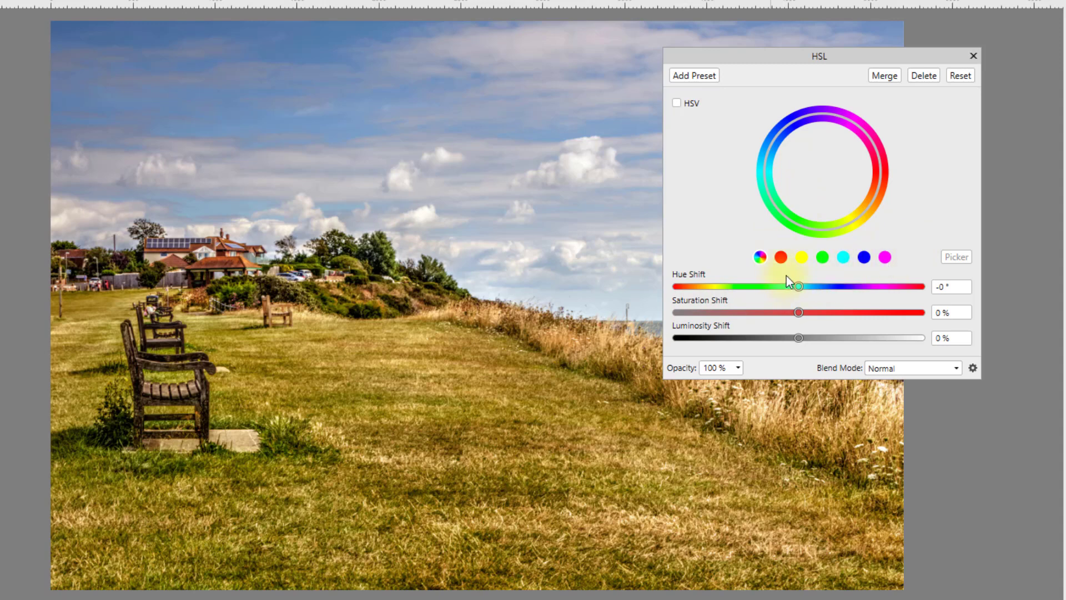
- Try desaturating only the red range to -100%, and reset the HSL adjustment
click(782, 260)
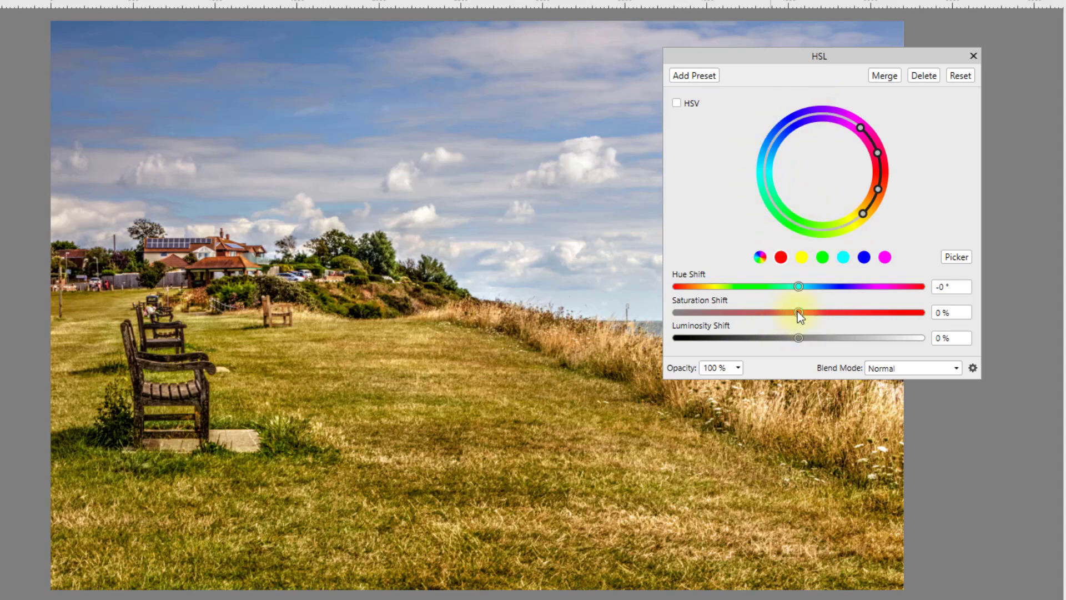
drag(797, 311, 674, 315)
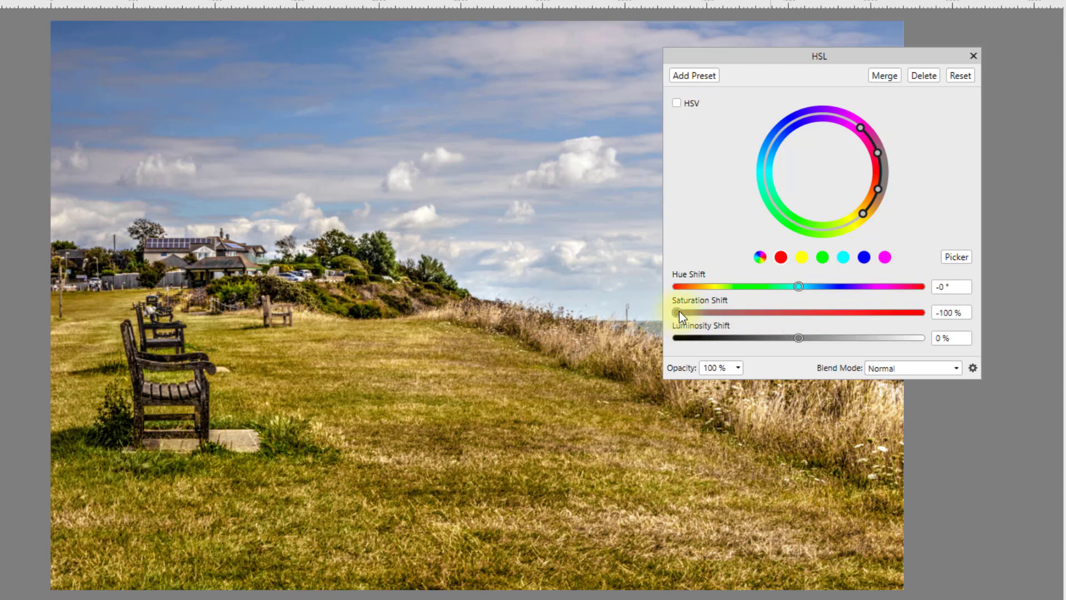
drag(805, 55, 767, 48)
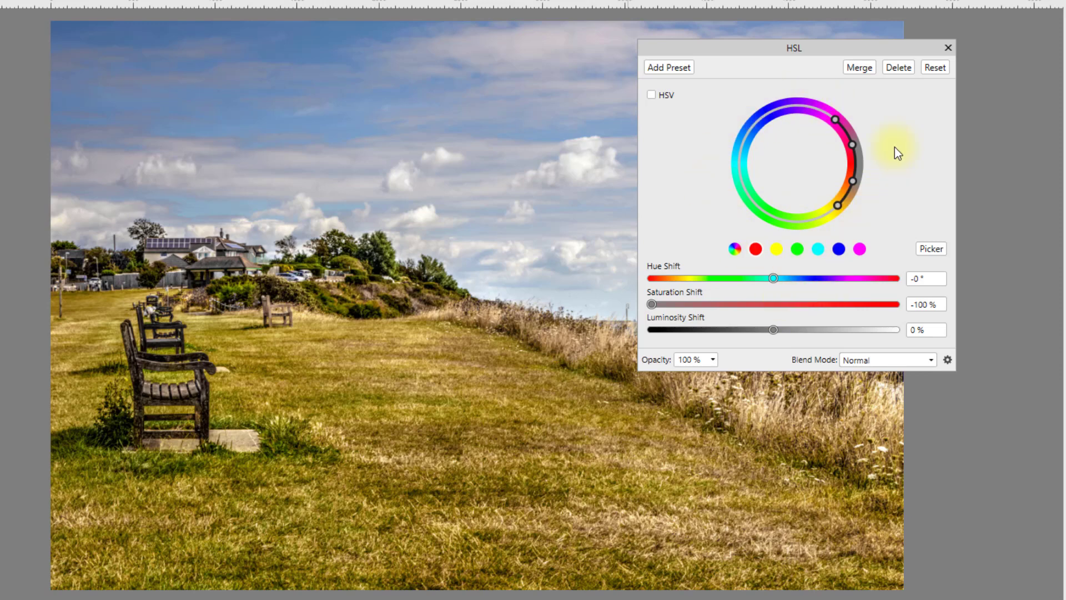
click(937, 68)
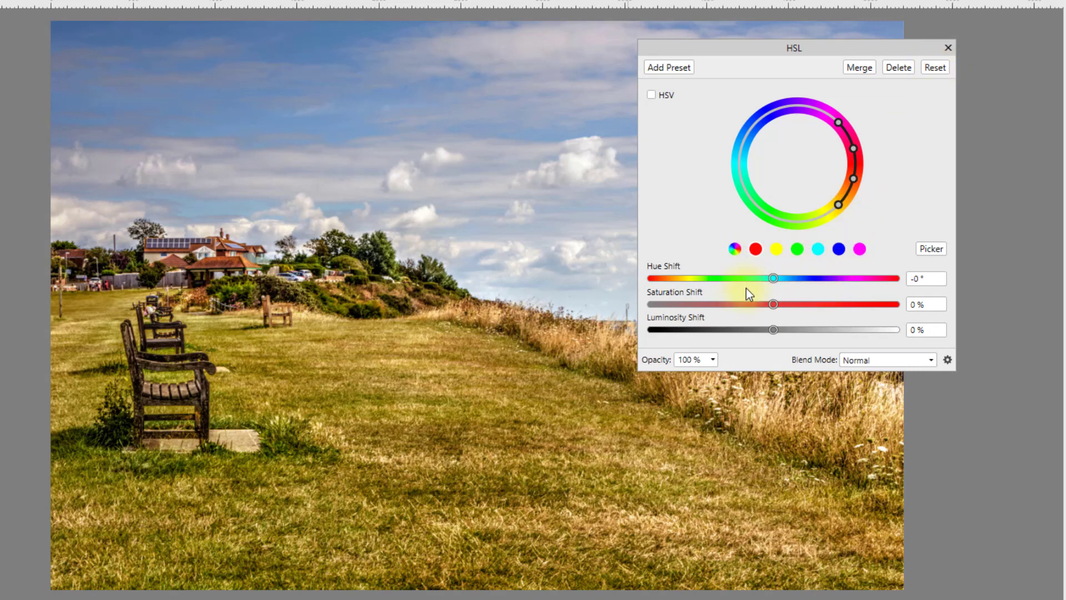
- View the yellow, green and cyan ranges, try a -100% Saturation Shift on the greens, and reset the HSL adjustment
drag(842, 47, 894, 12)
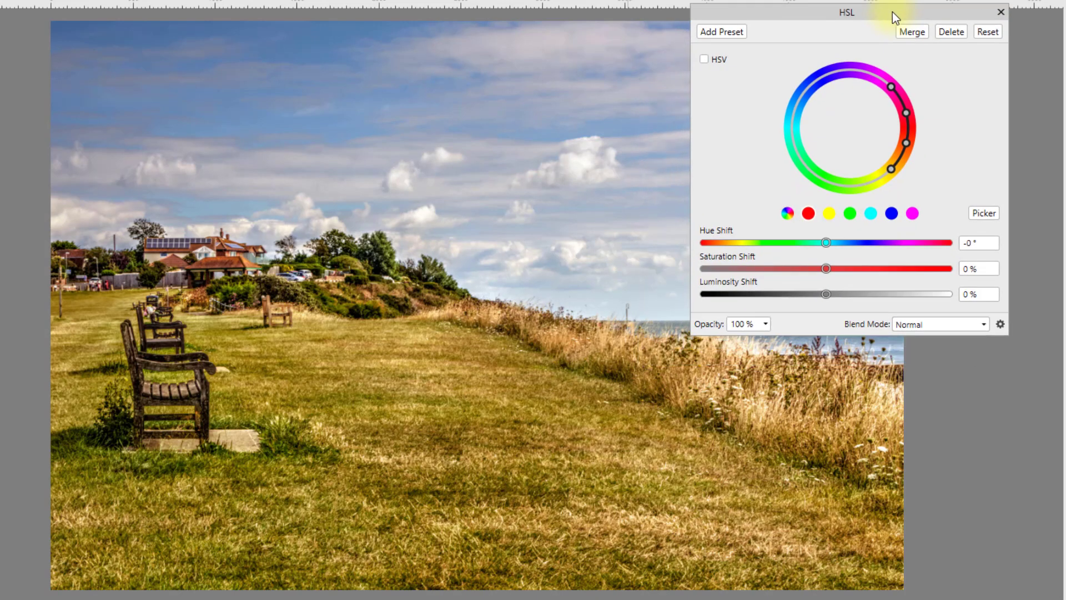
click(830, 214)
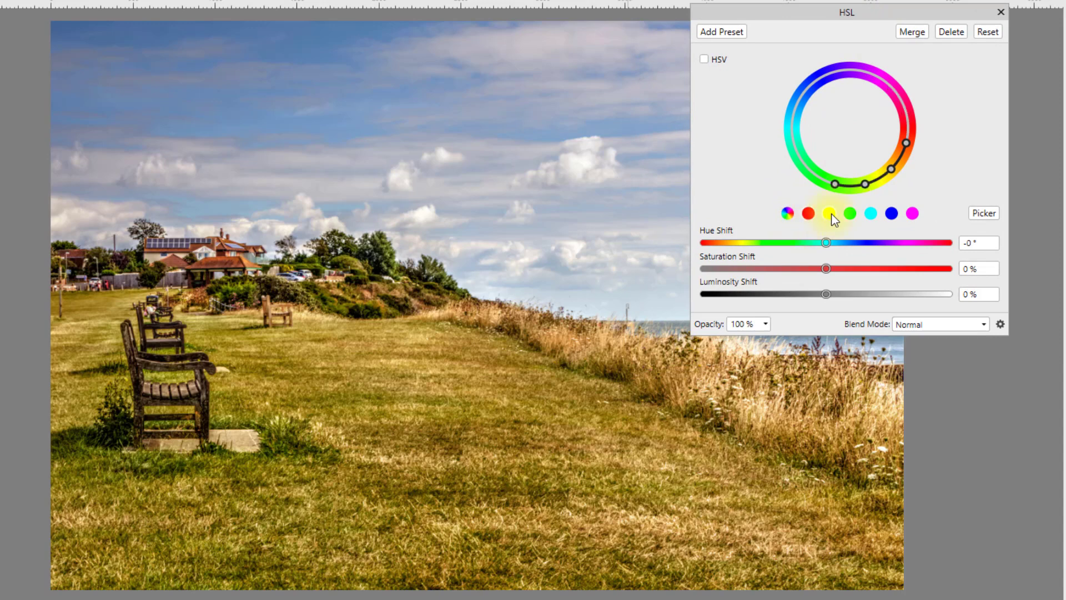
click(850, 215)
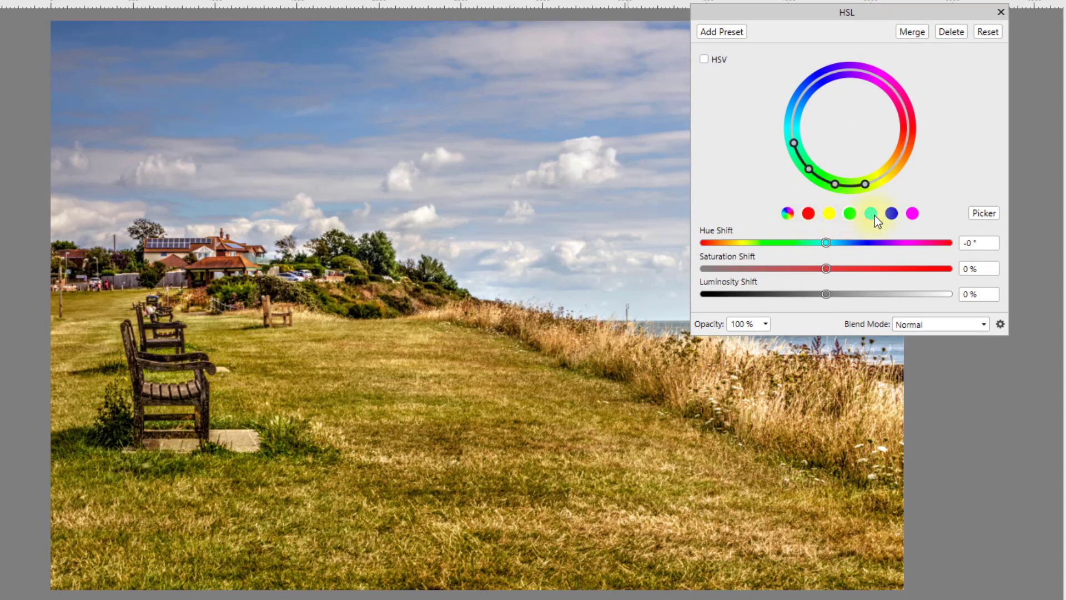
click(873, 214)
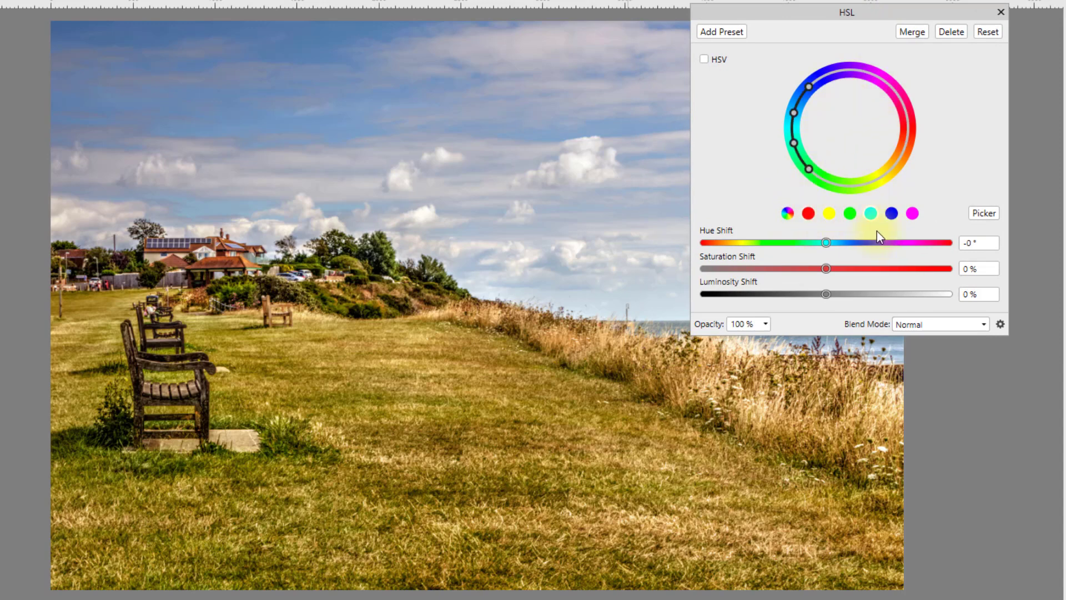
click(849, 214)
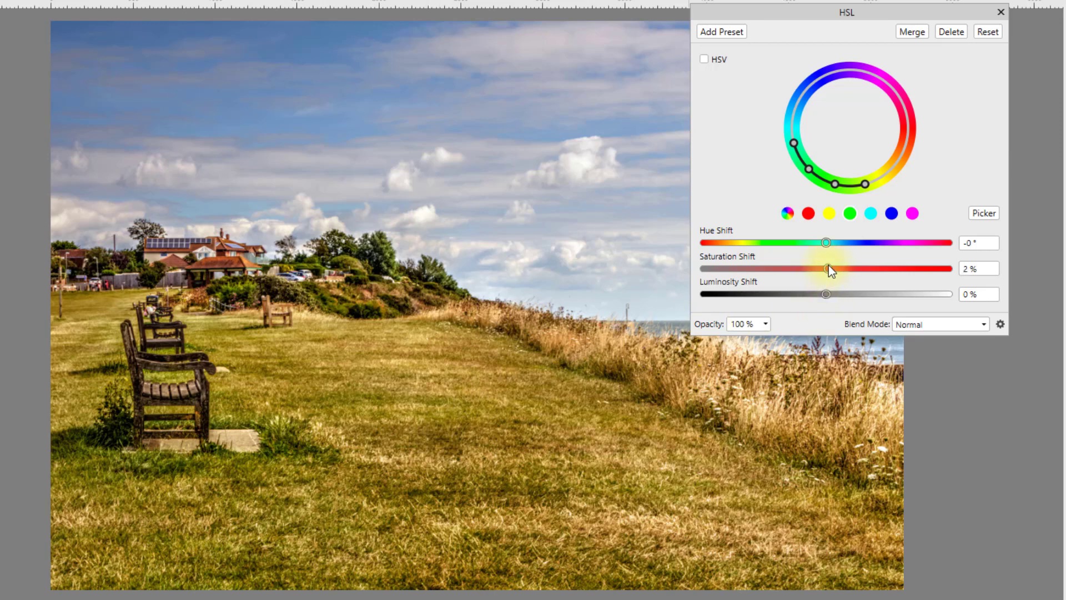
drag(828, 264, 699, 300)
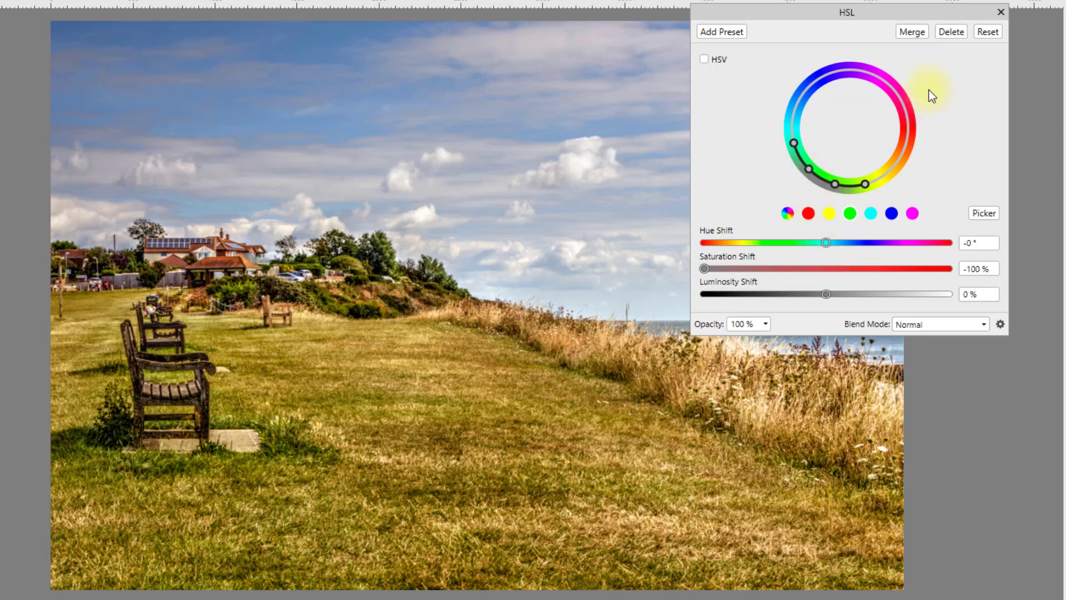
click(989, 31)
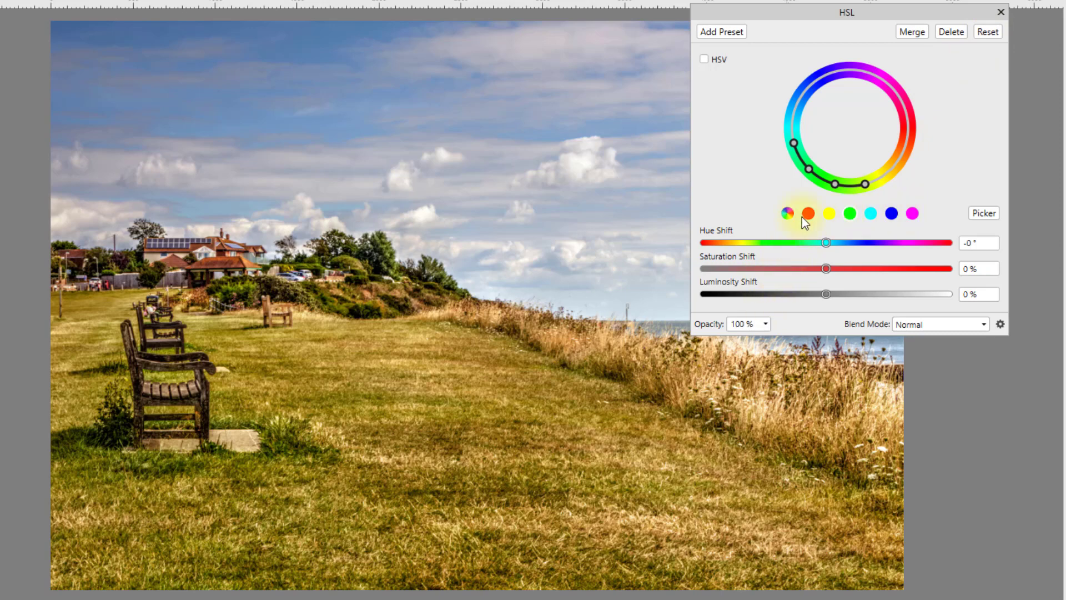
- Sample several grass and foliage colours in the photo to retarget the green range, ending on the green tuft beside the front bench
click(984, 213)
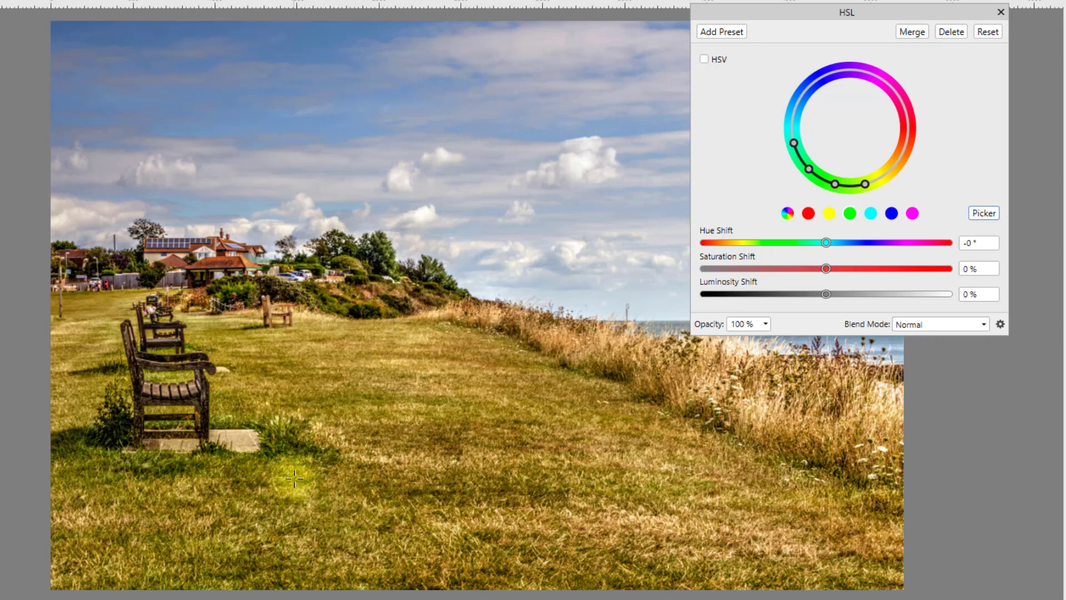
click(288, 443)
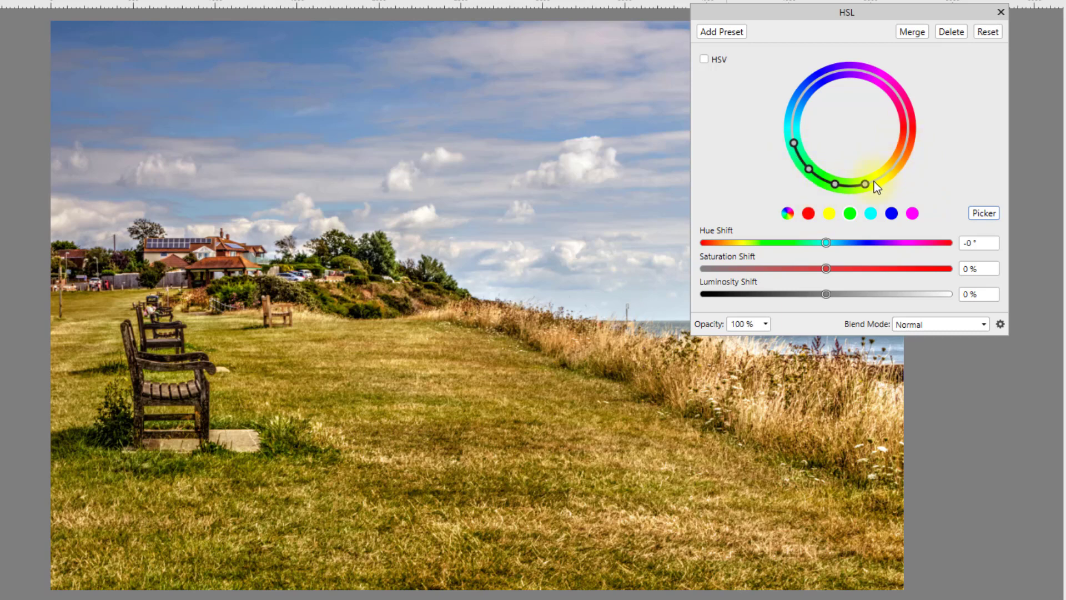
click(278, 444)
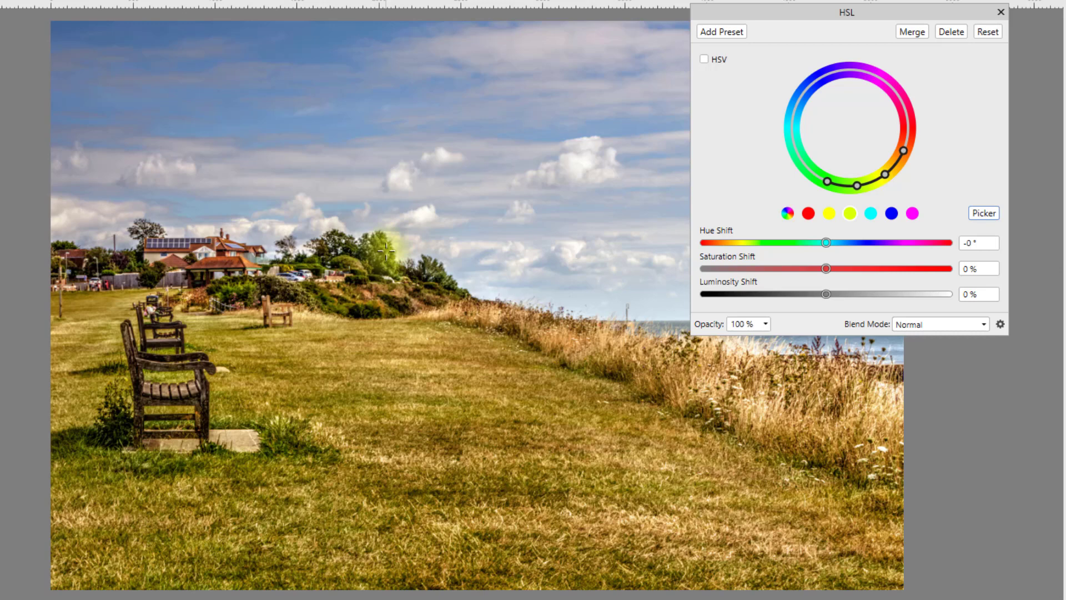
click(607, 394)
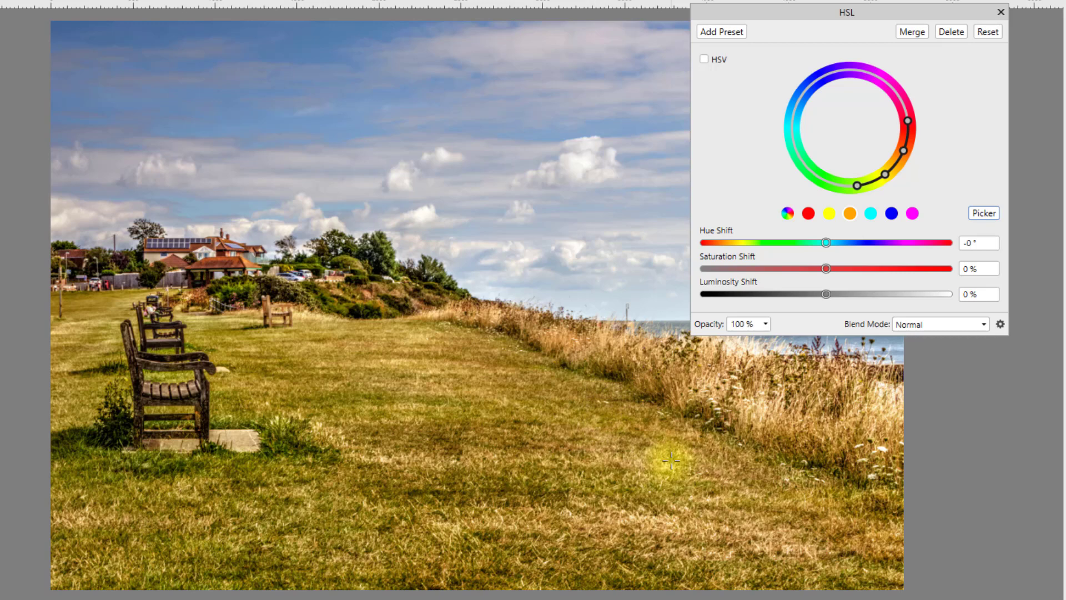
click(720, 459)
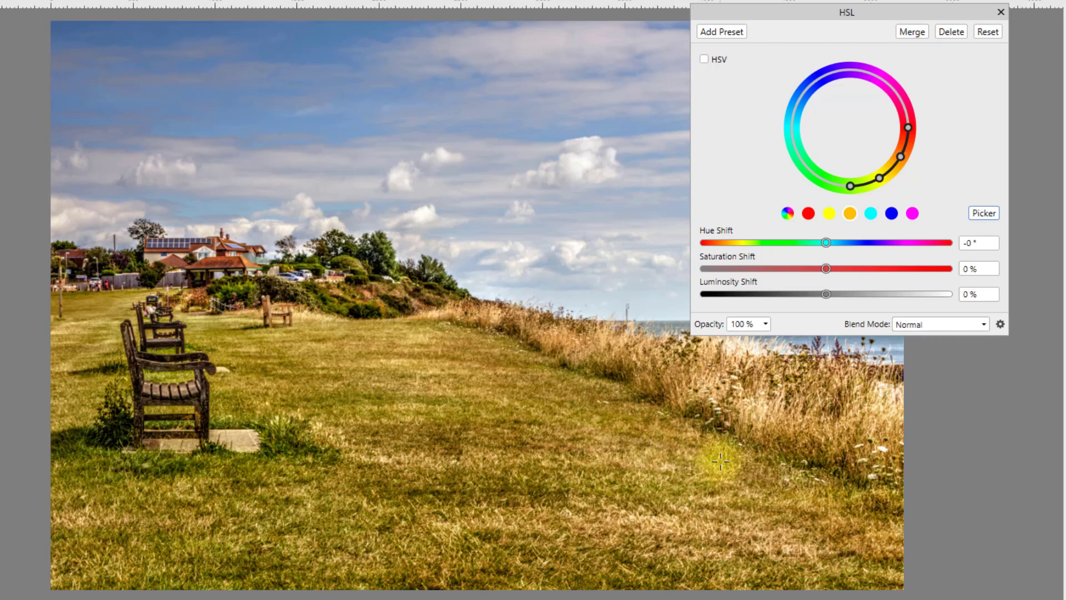
click(742, 535)
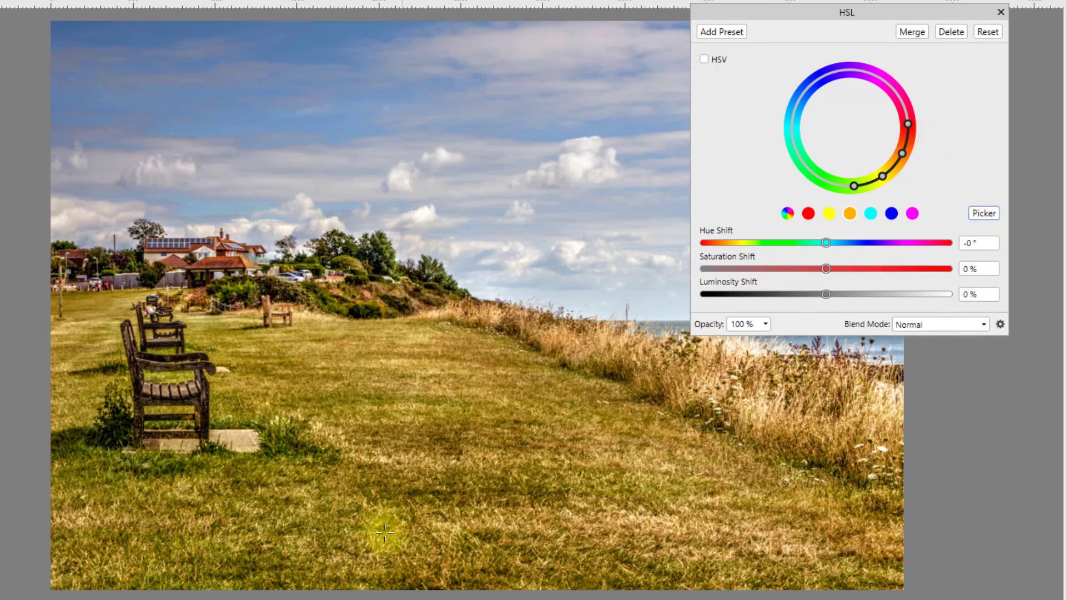
click(131, 499)
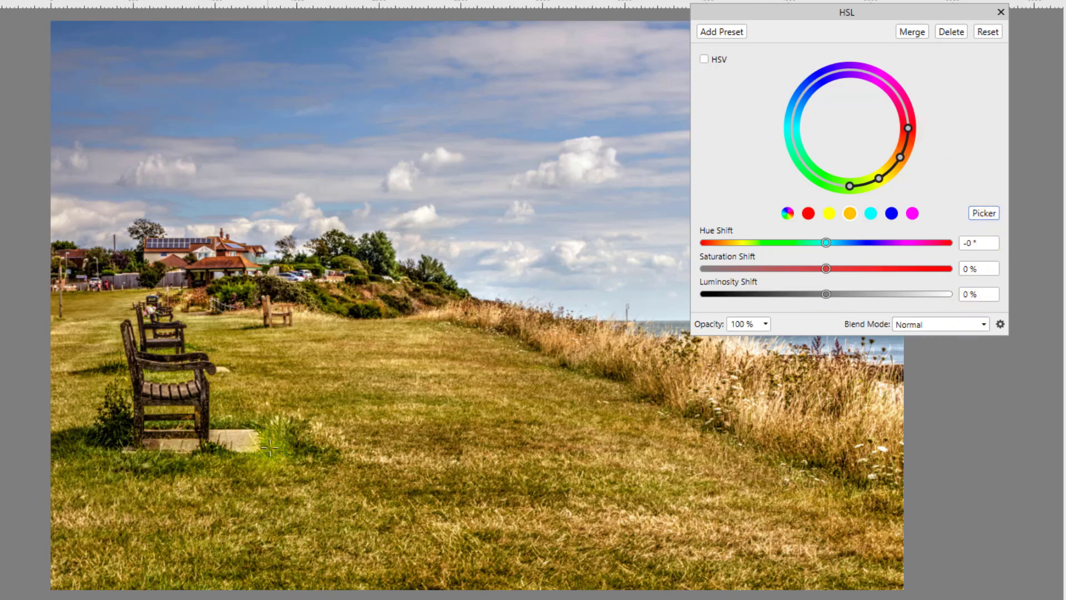
click(284, 437)
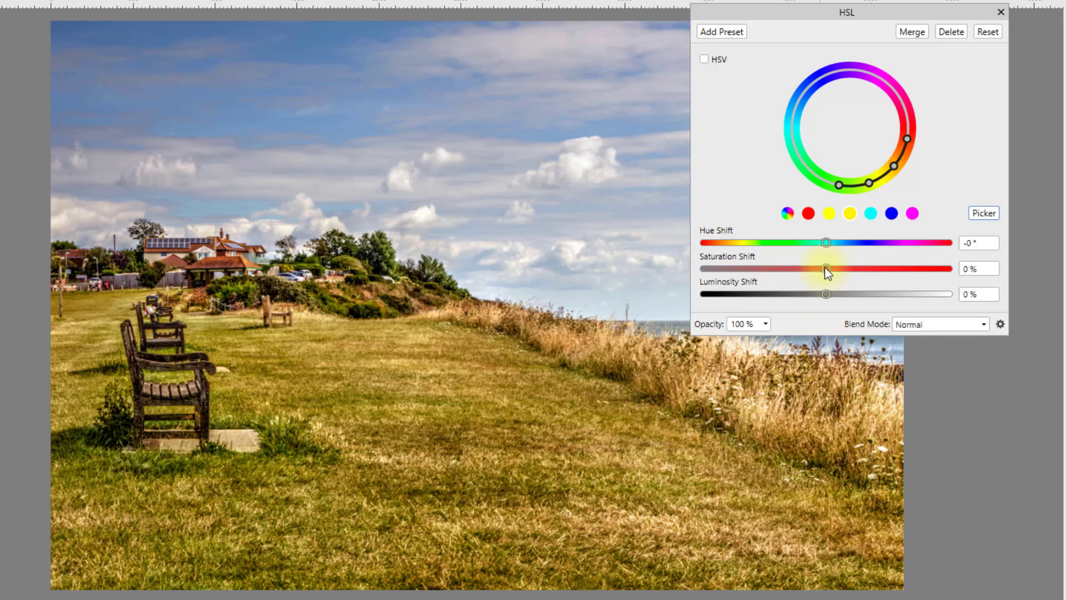
- Try a -100% Saturation Shift on the sampled range, return it to 0%, and set its Hue Shift to 2.7°
drag(825, 269, 702, 271)
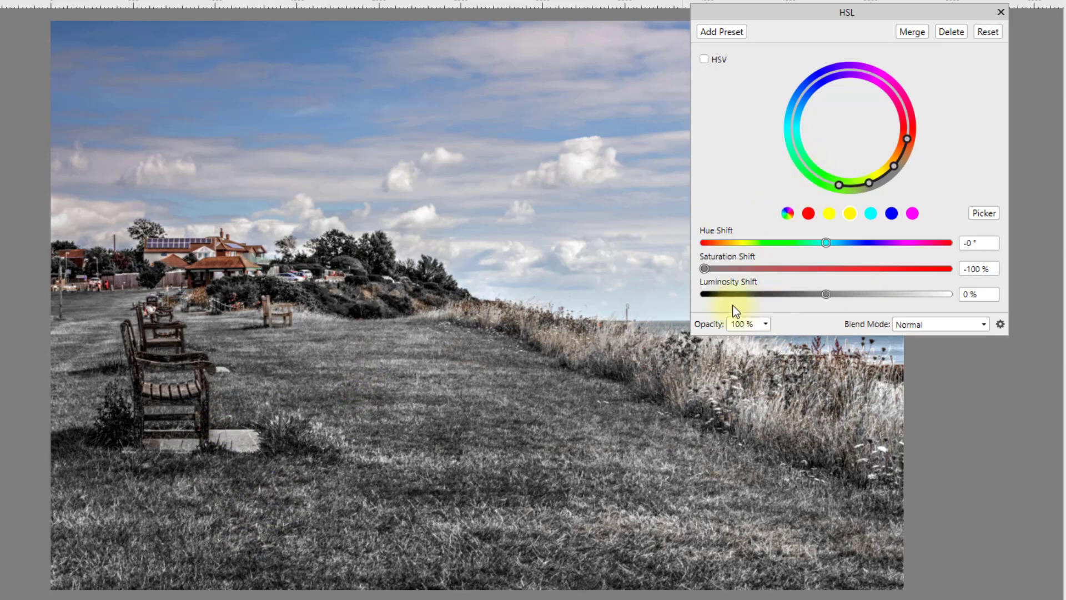
drag(704, 268, 828, 269)
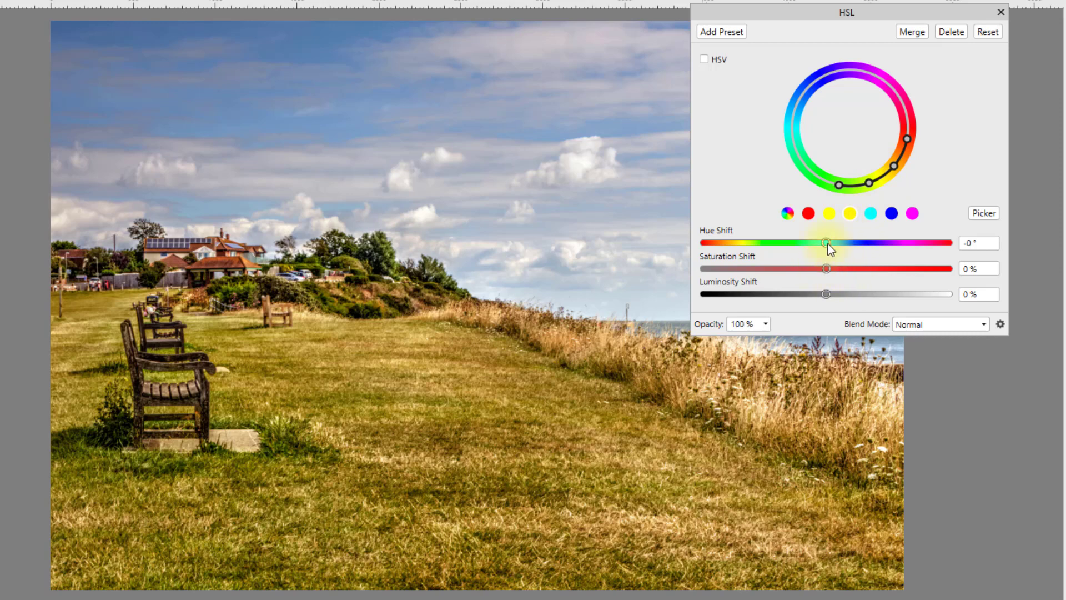
mouse_move(828, 244)
mouse_down()
mouse_move(934, 251)
mouse_move(742, 251)
mouse_move(829, 251)
mouse_up()
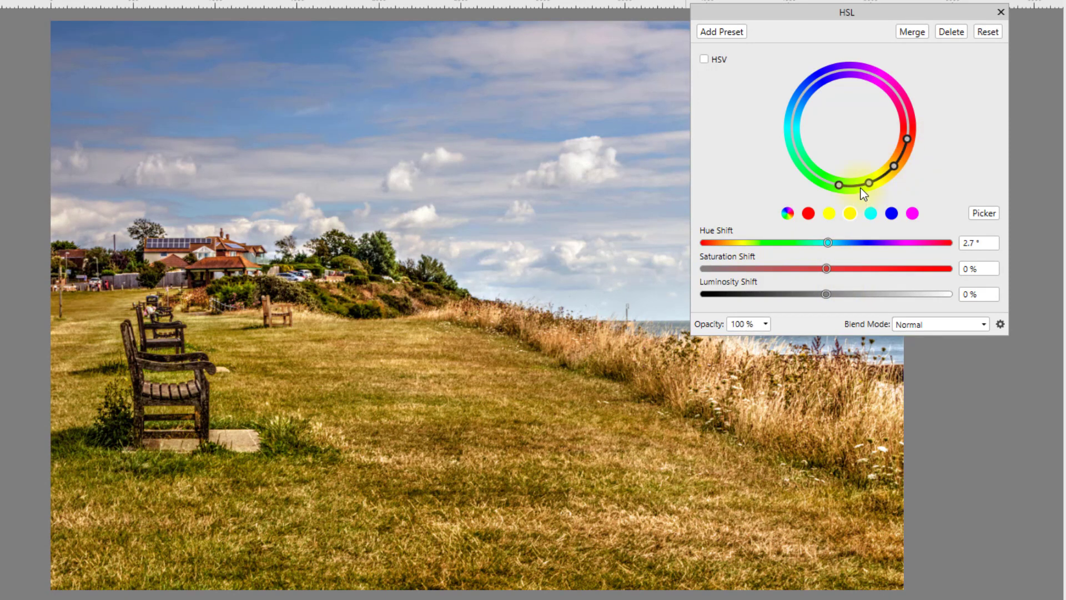
- Widen the sampled range on the colour wheel, set its Saturation Shift to -2%, and narrow the range to the yellow-orange tones
drag(839, 185, 803, 161)
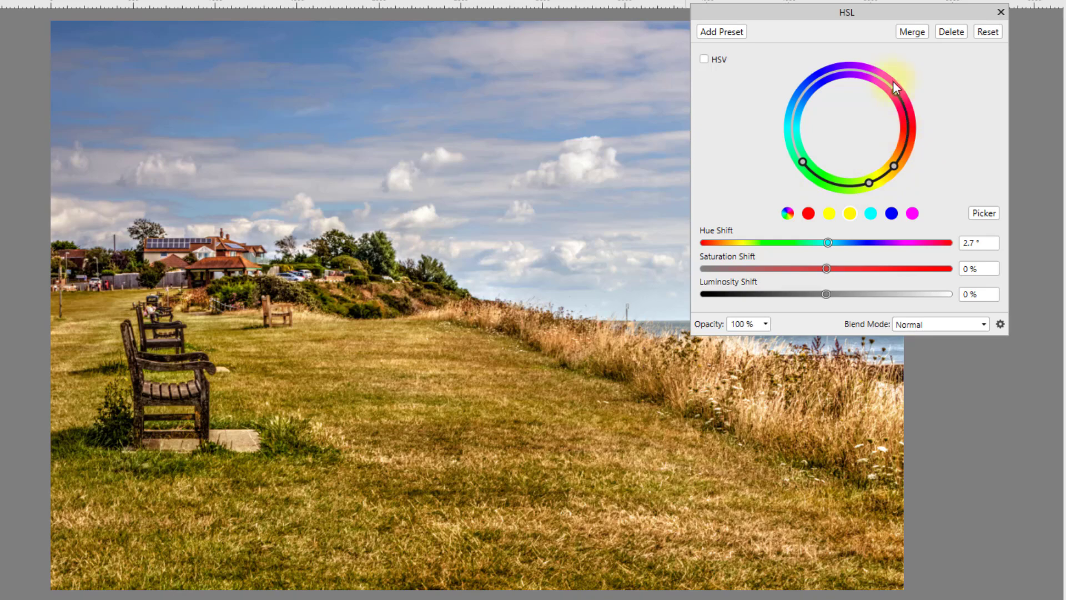
mouse_move(827, 268)
mouse_down()
mouse_move(710, 285)
mouse_move(860, 284)
mouse_move(824, 285)
mouse_up()
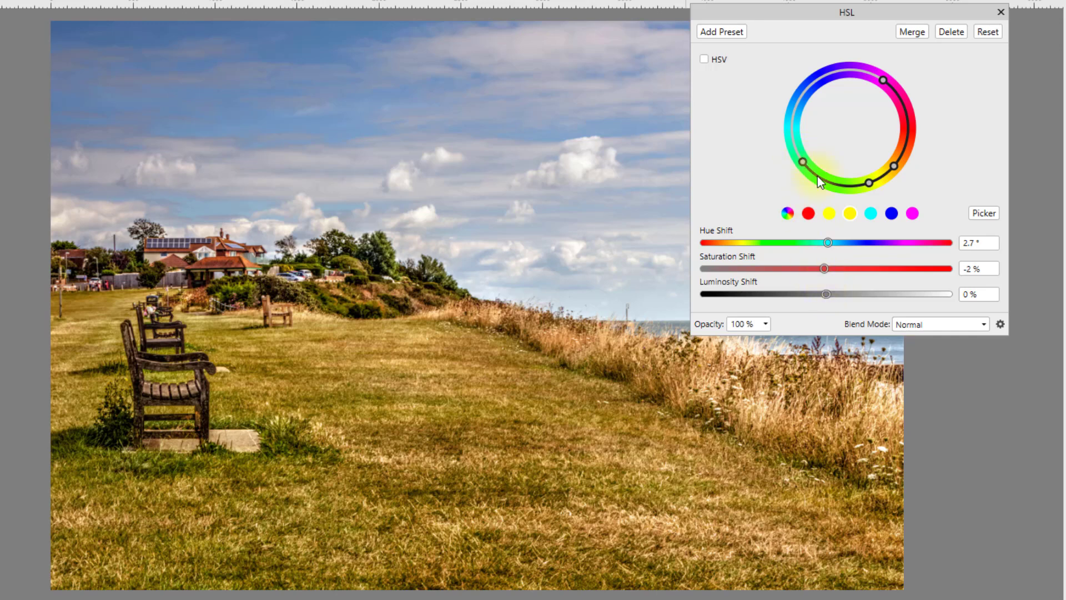
drag(805, 165, 887, 175)
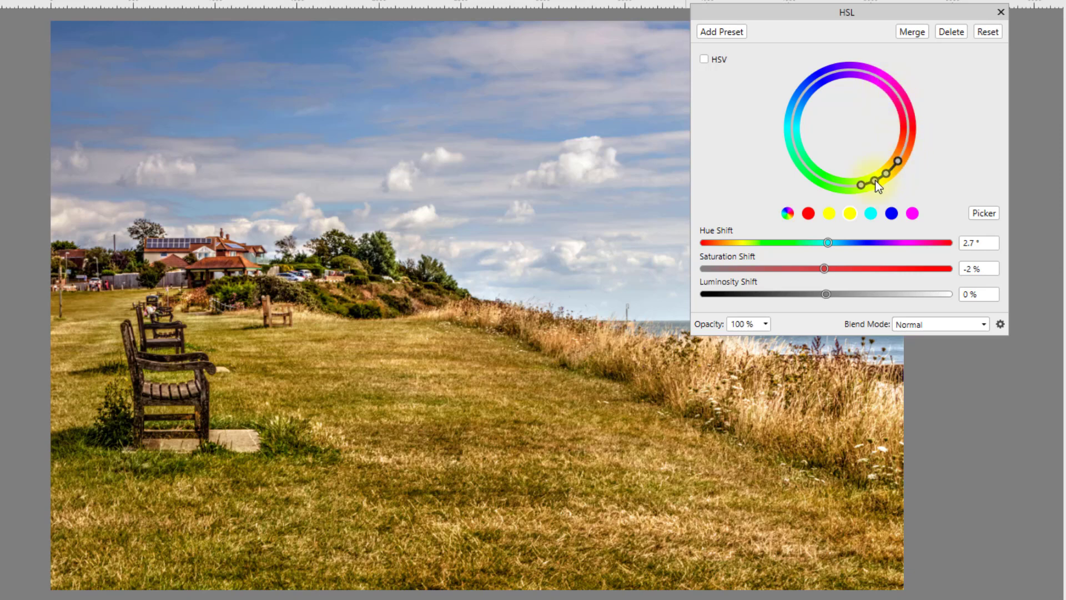
- Try Saturation Shifts of -100% and 3% on the narrowed range, and reset the HSL adjustment
drag(825, 268, 688, 291)
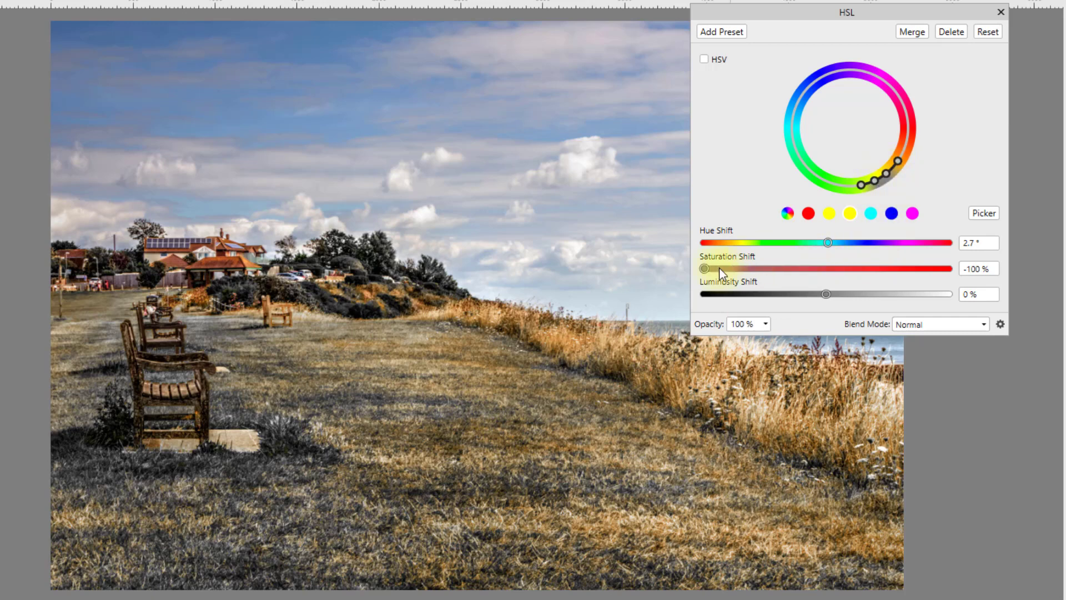
drag(705, 270, 830, 266)
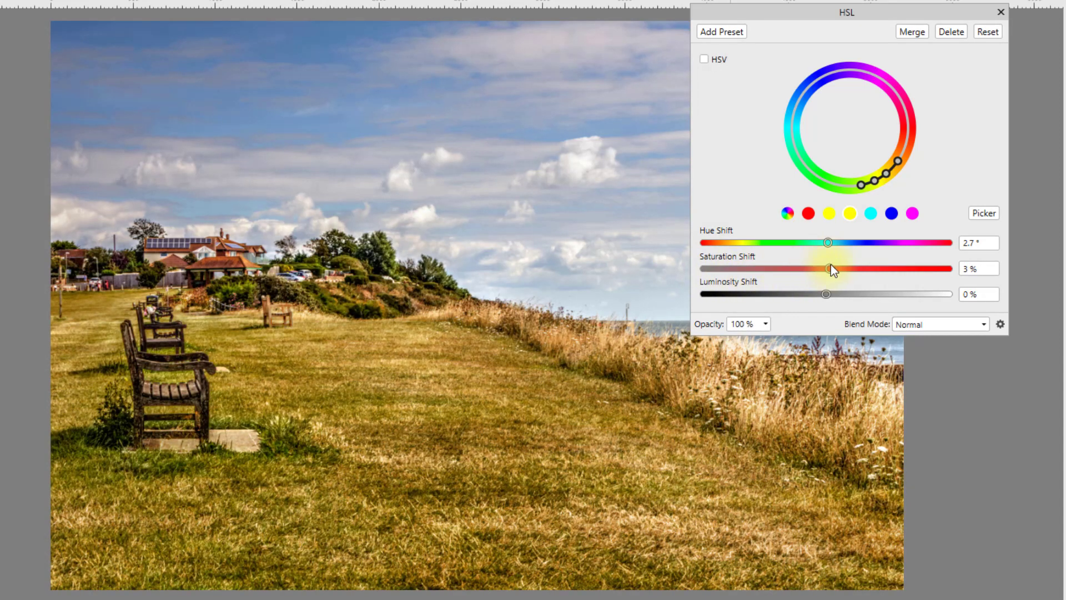
click(989, 32)
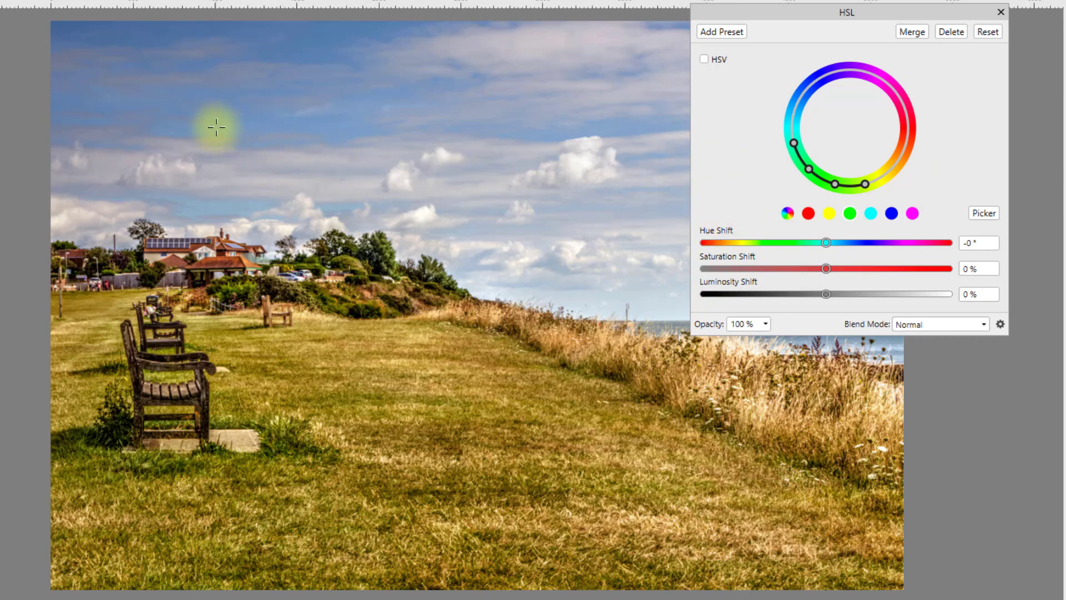
- Select the cyan range and retarget it by sampling the blue of the sky in the photo
click(872, 215)
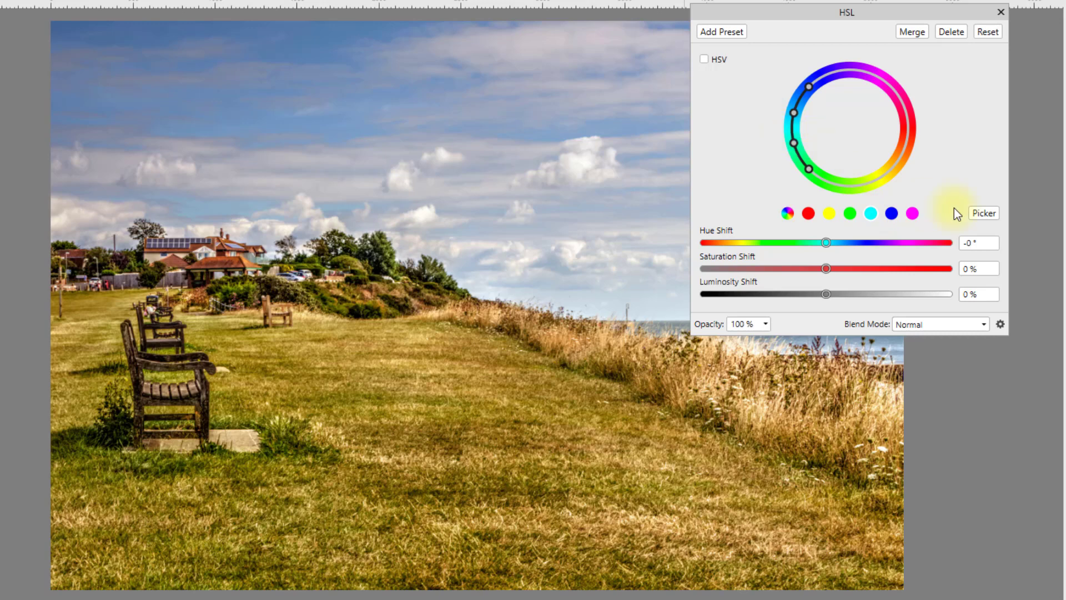
click(985, 213)
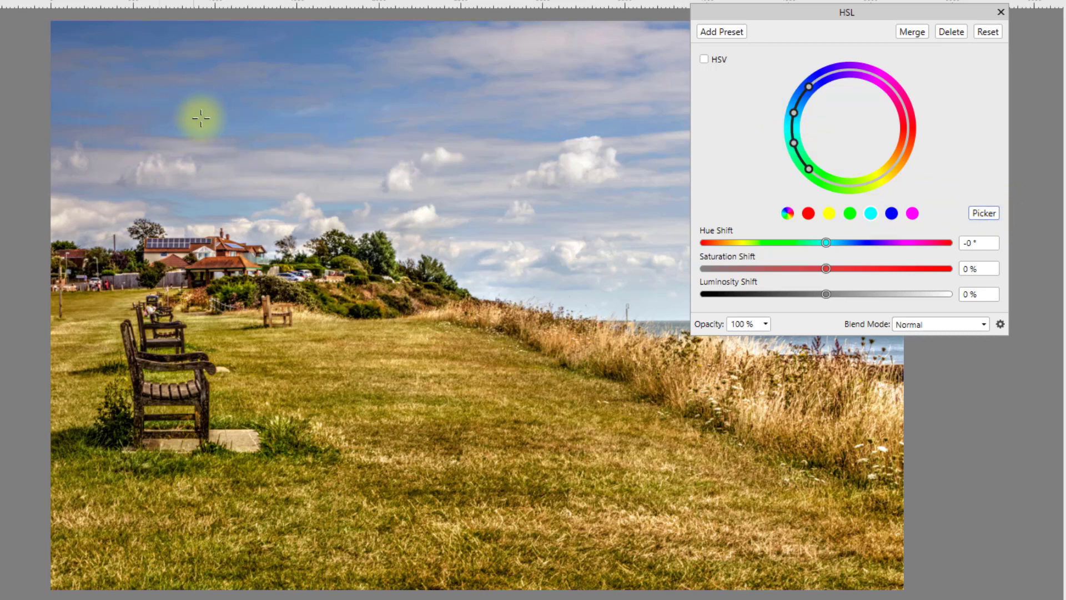
click(240, 115)
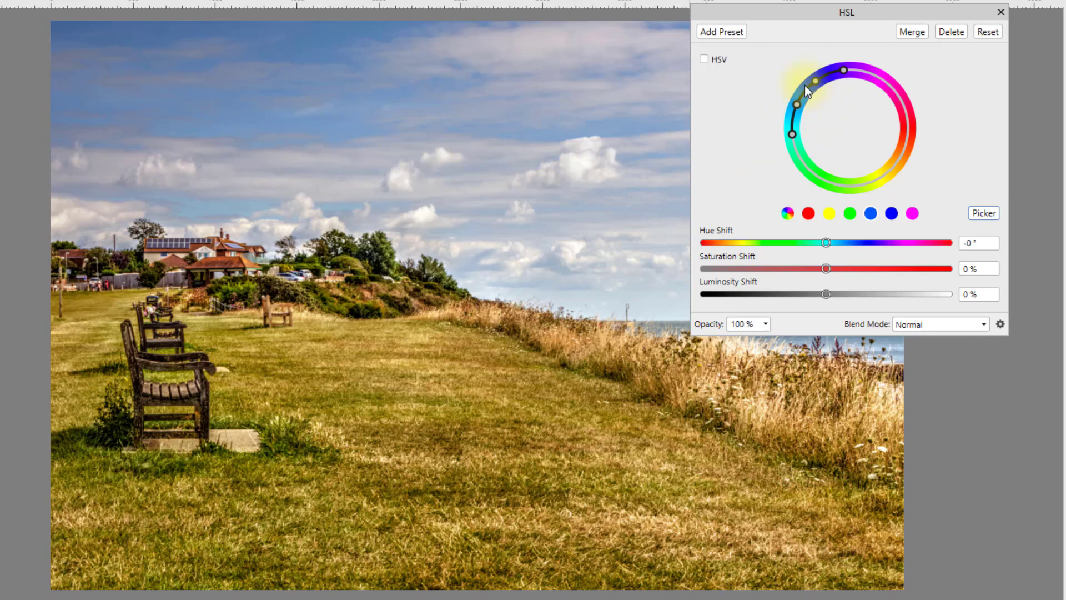
- Set the sky range to a -79.5° Hue Shift and a 2% Saturation Shift, and move the HSL dialog farther off the photo
drag(829, 271, 773, 246)
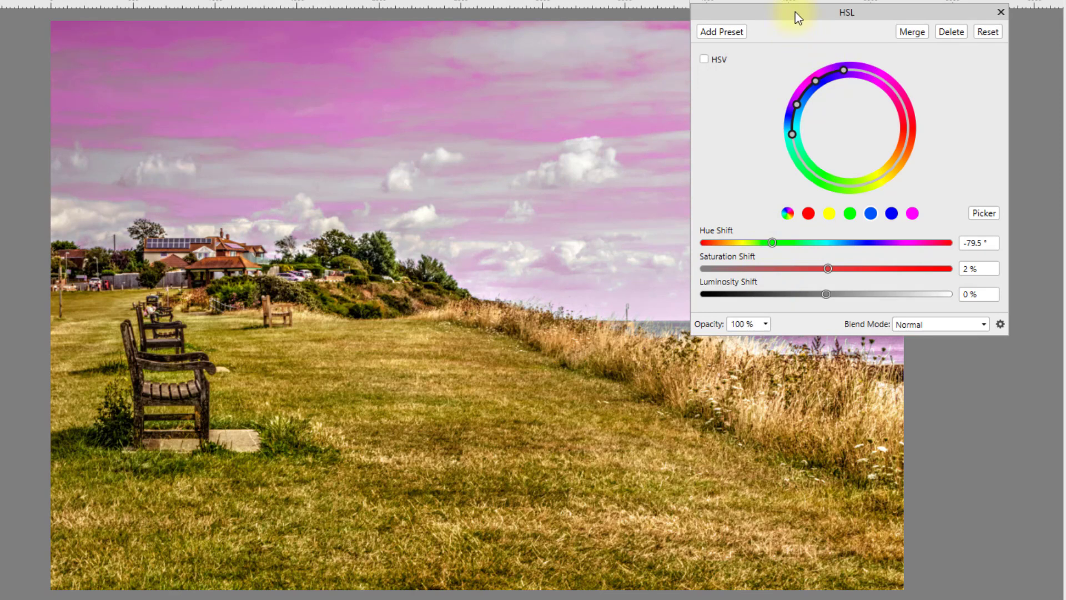
drag(795, 12, 855, 12)
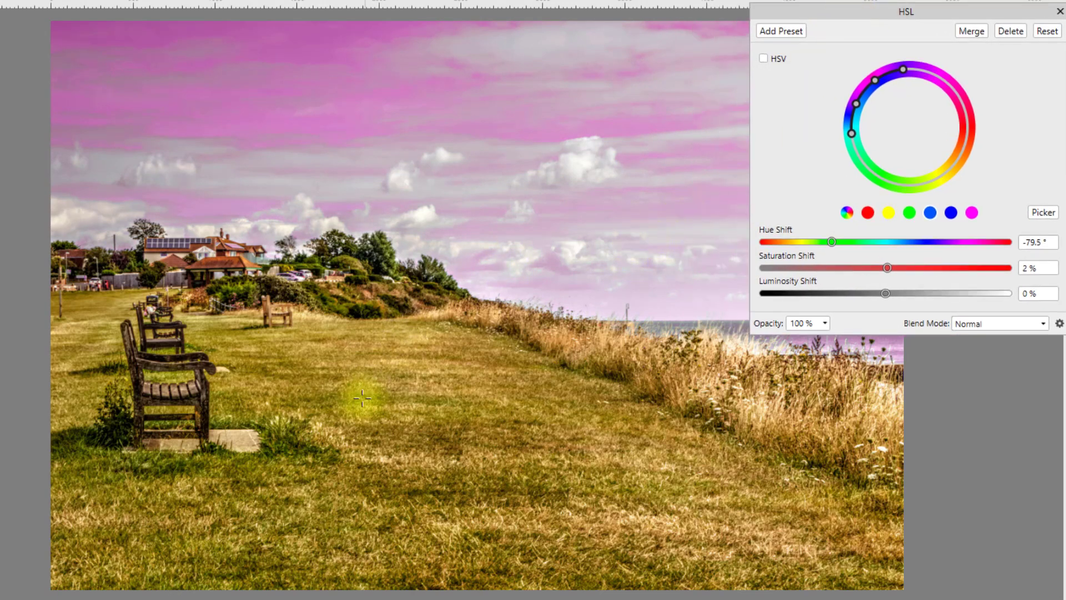
click(1045, 214)
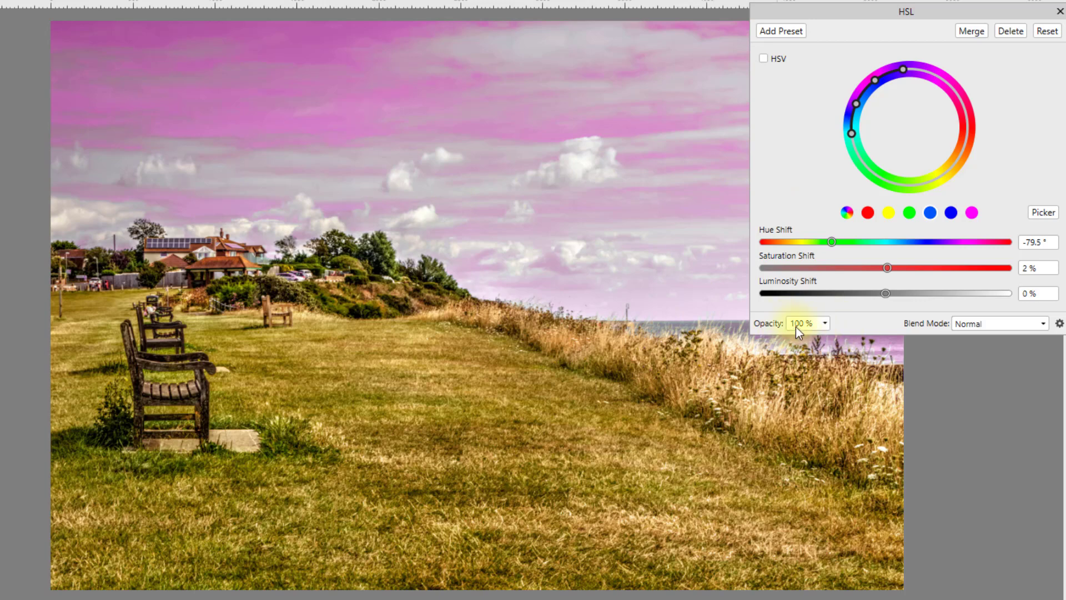
- Try lowering the HSL adjustment's opacity to 43%, and restore it to 100%
click(825, 324)
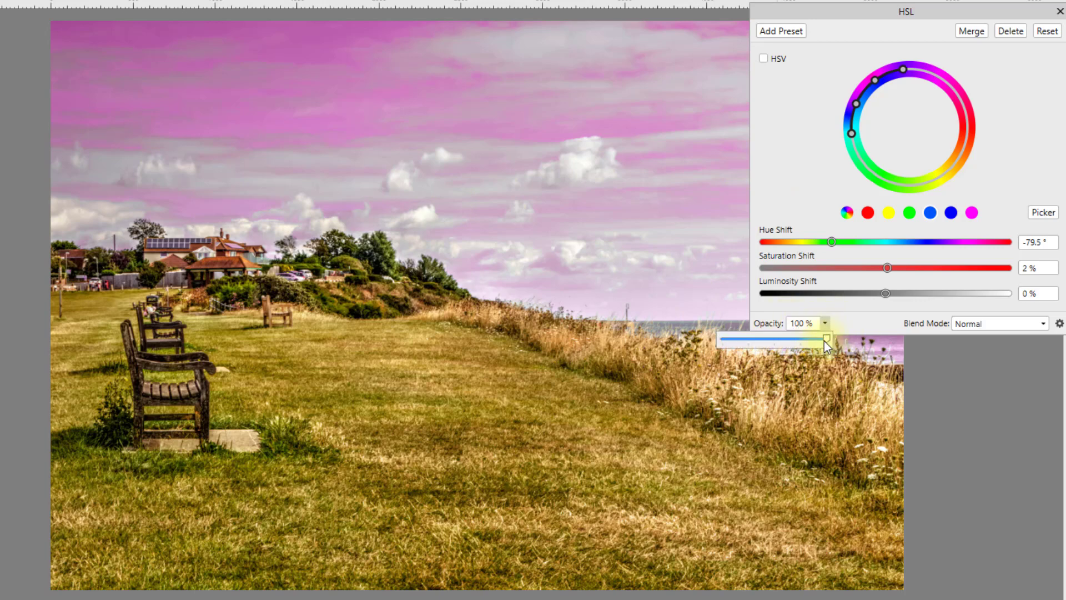
drag(824, 339, 758, 345)
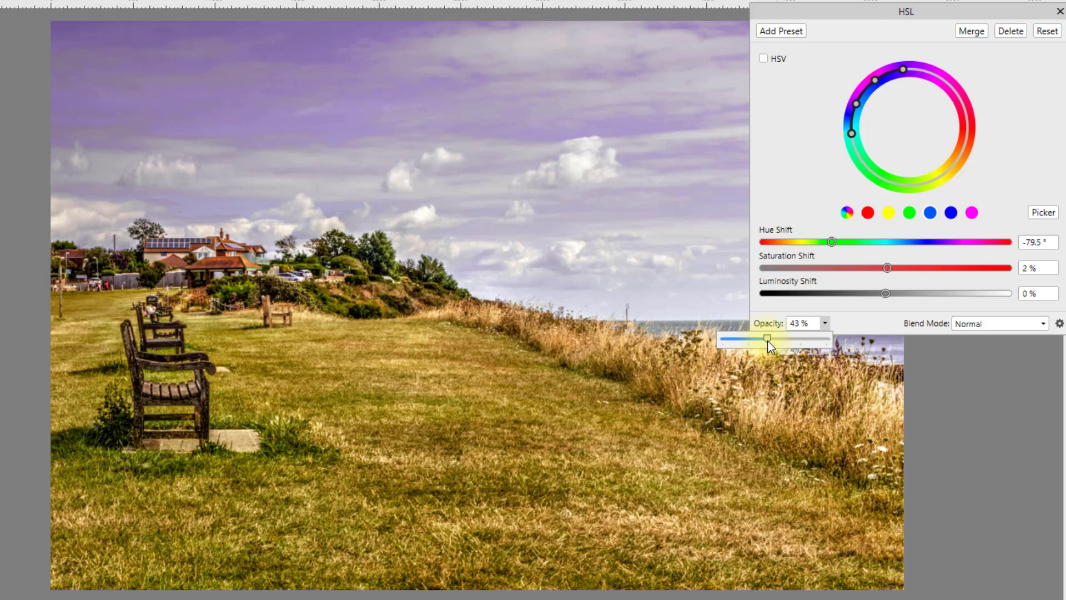
drag(767, 341, 767, 340)
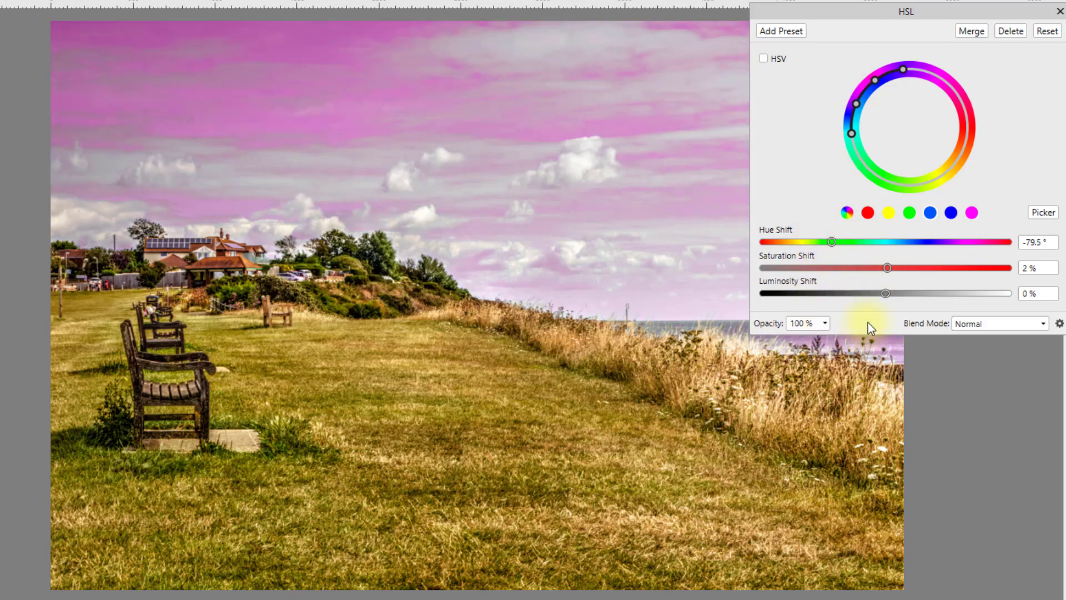
- Preview blend modes such as Add and Hard Mix for the HSL adjustment, keeping Normal
click(1044, 325)
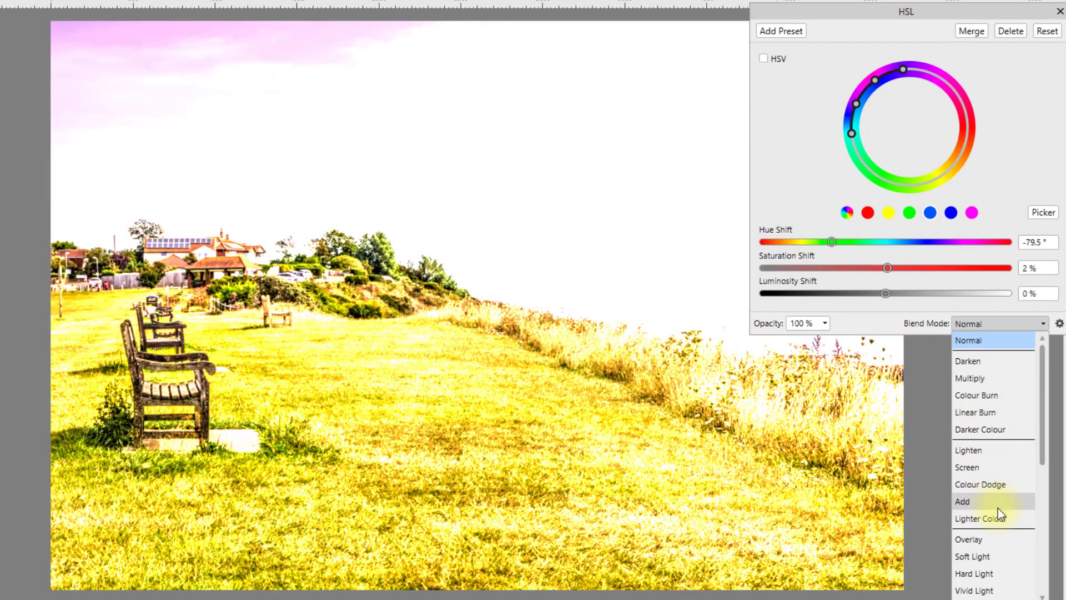
scroll(991, 546, down, 2)
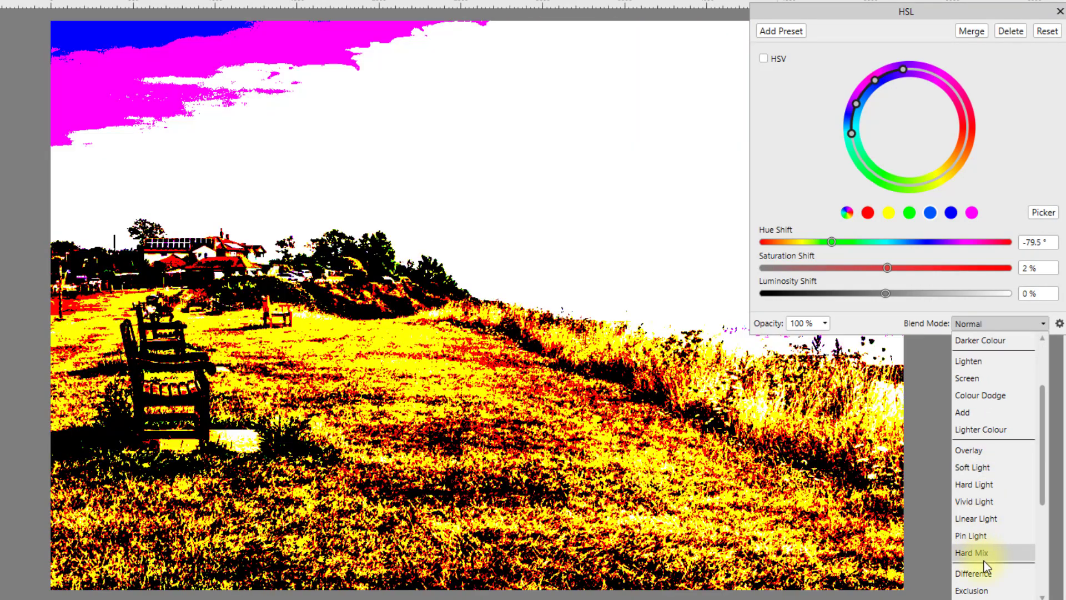
scroll(992, 491, up, 2)
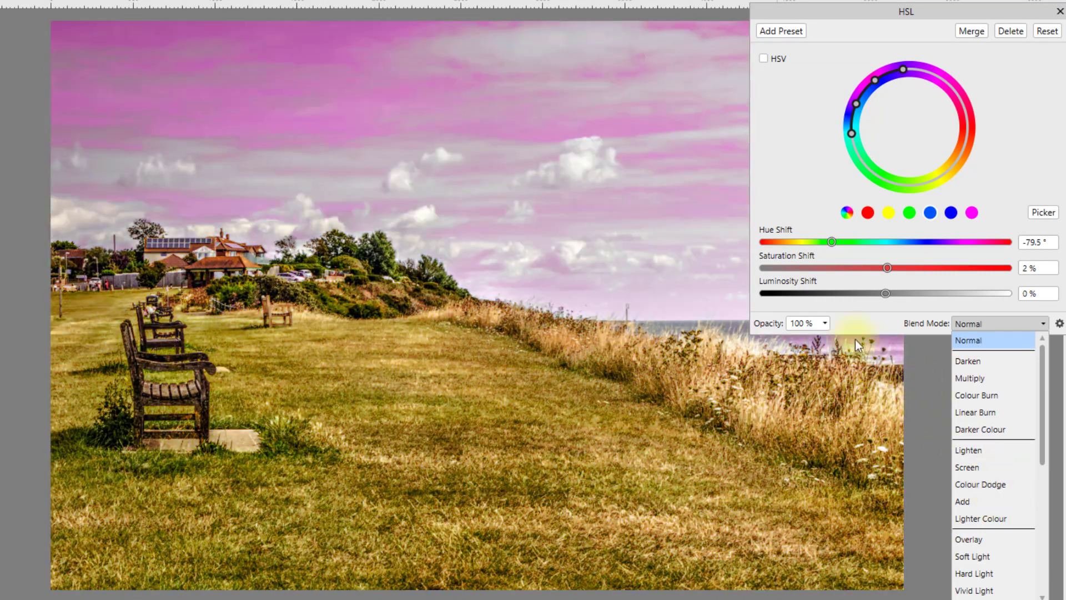
click(861, 328)
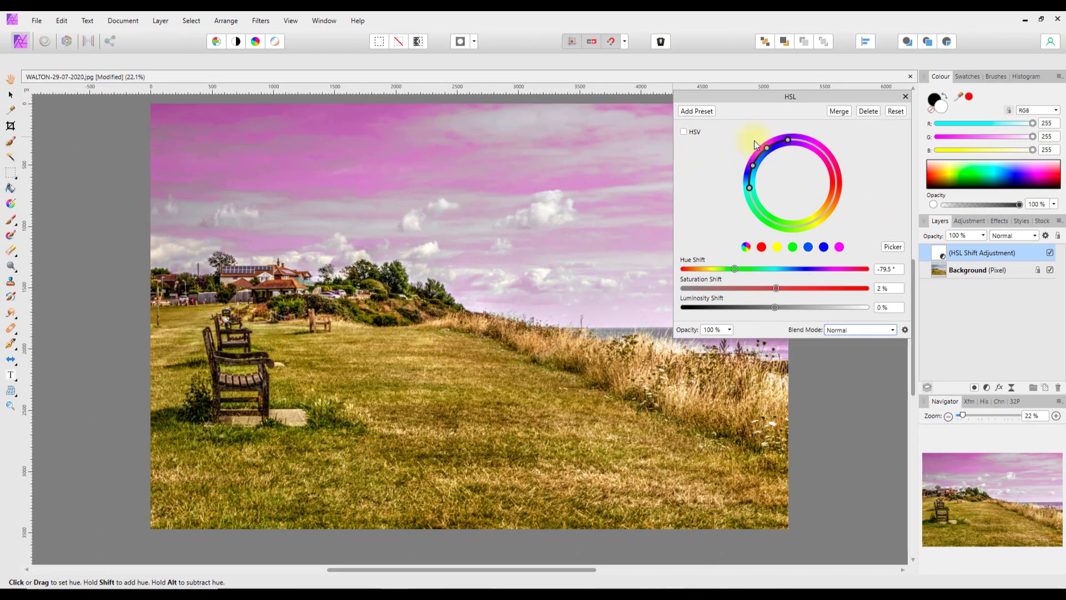
- Delete the HSL adjustment and add a Black and White adjustment layer, moving its dialog clear of most of the photo
click(871, 112)
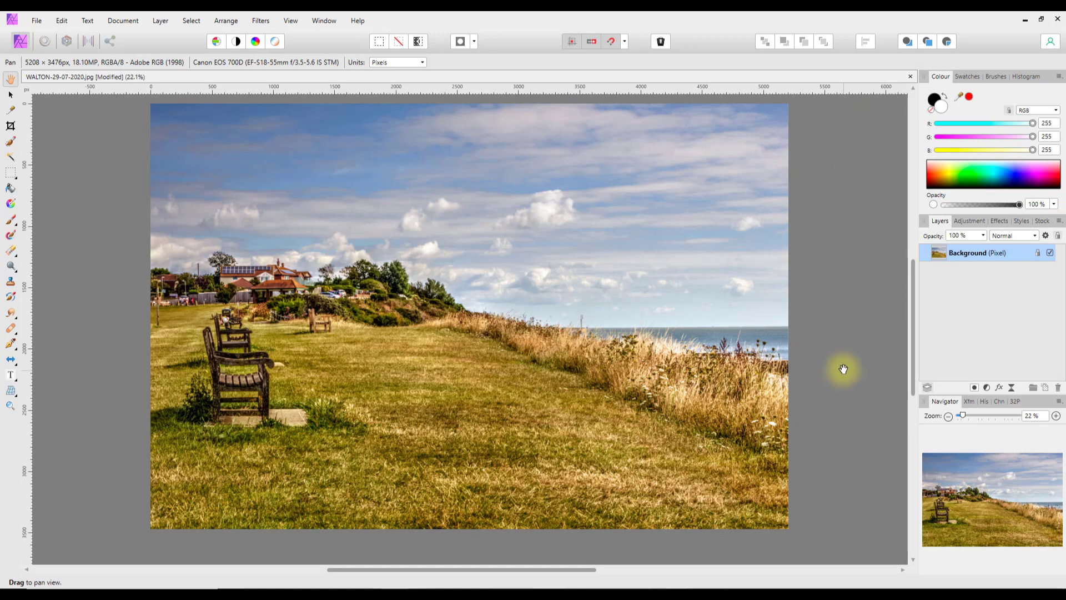
click(988, 389)
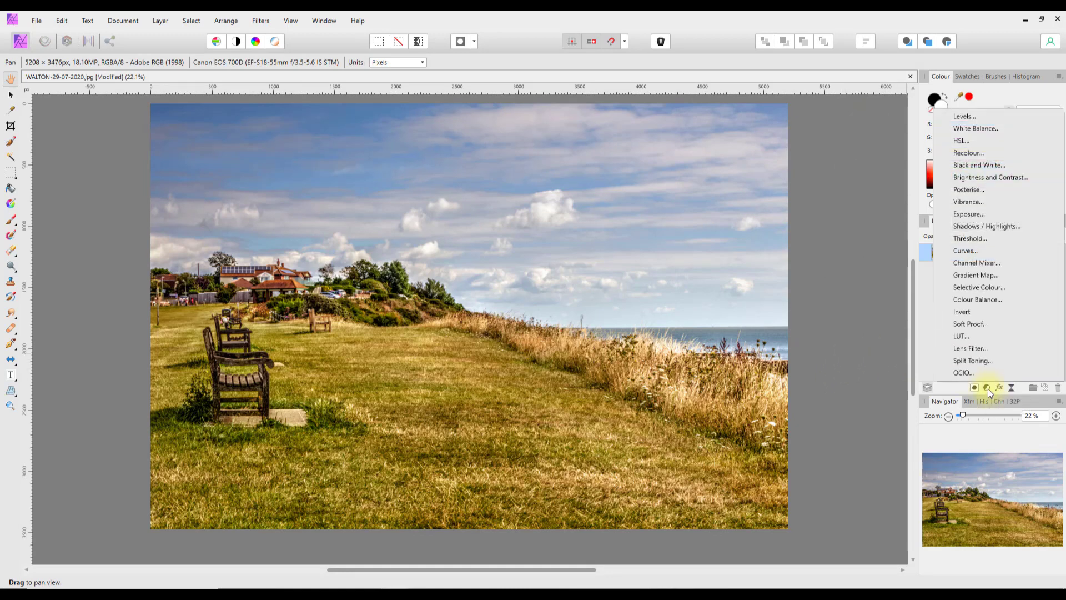
click(978, 166)
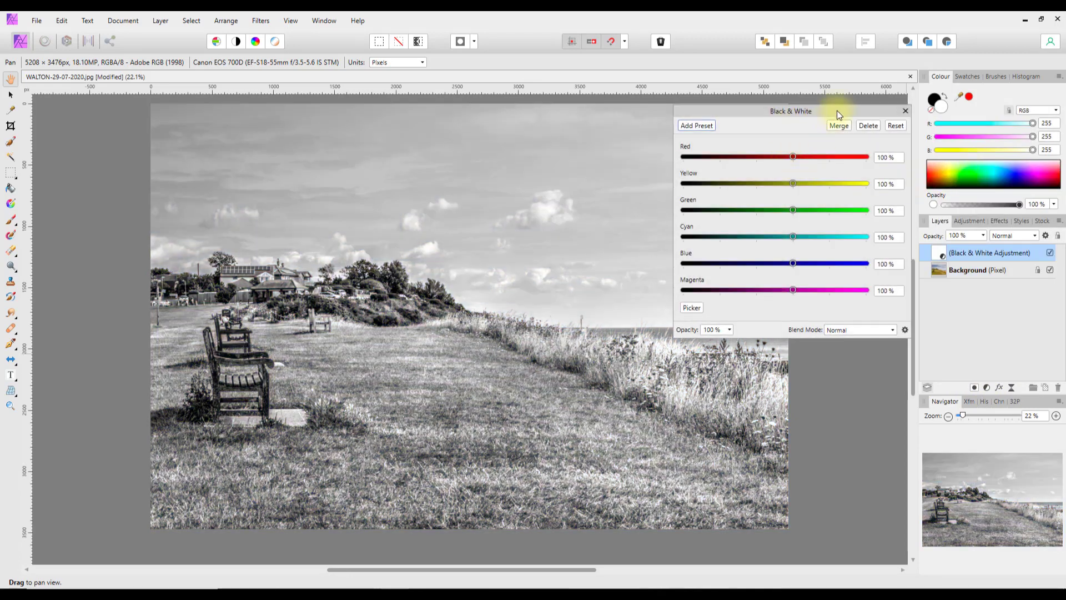
drag(838, 110, 773, 169)
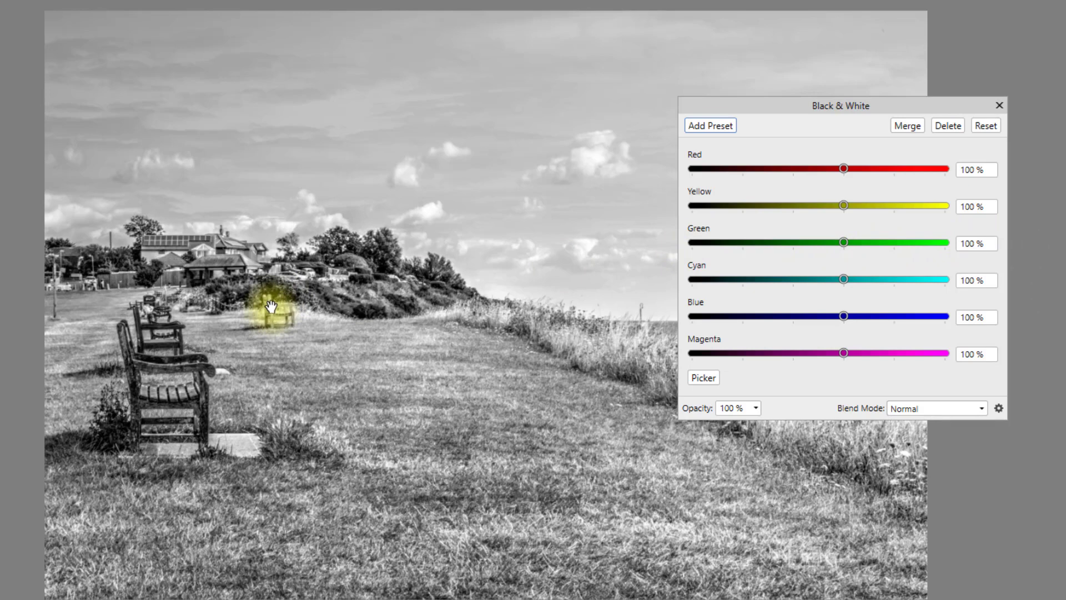
drag(933, 106, 965, 19)
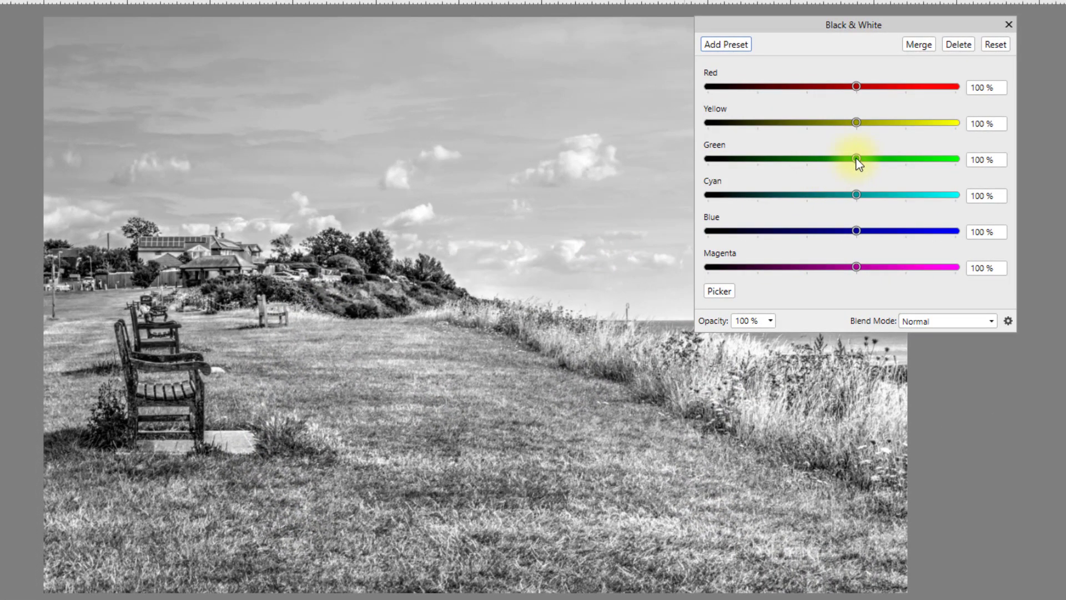
- Set the Black & White adjustment's Yellow to 33% and Red to 55%, keeping Green at 100%, and move the dialog slightly farther off the photo
mouse_move(857, 159)
mouse_down()
mouse_move(757, 162)
mouse_move(709, 179)
mouse_move(924, 170)
mouse_move(705, 176)
mouse_move(887, 171)
mouse_move(857, 168)
mouse_up()
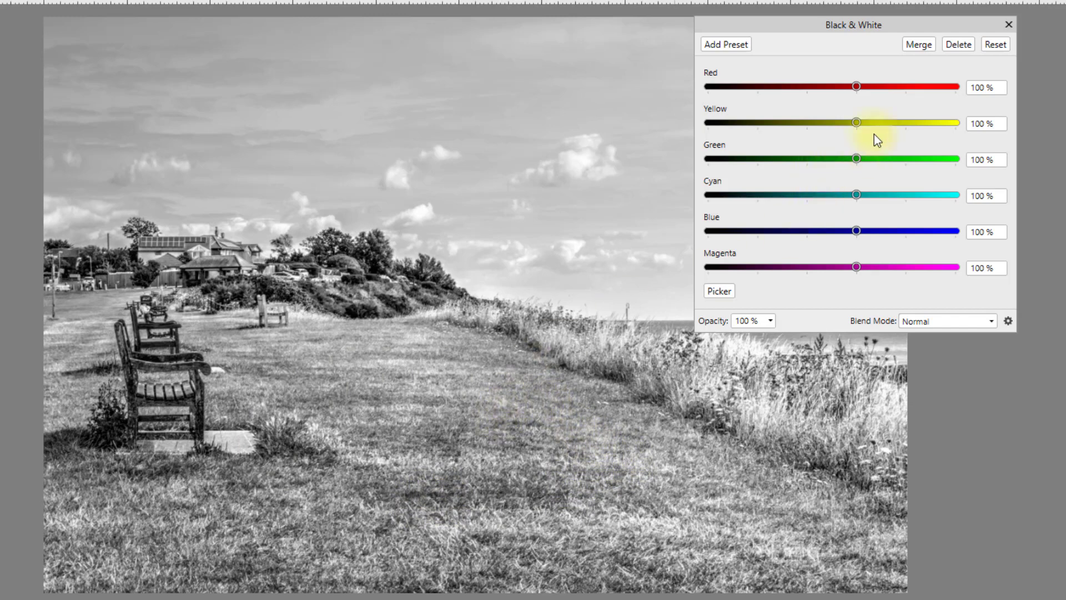
drag(859, 123, 825, 126)
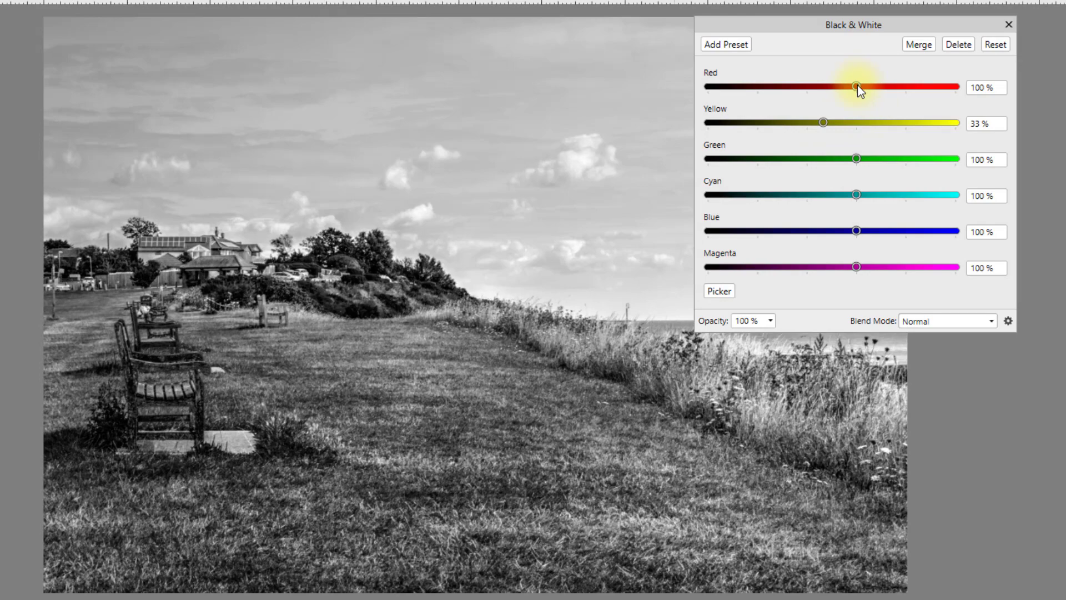
drag(858, 86, 836, 93)
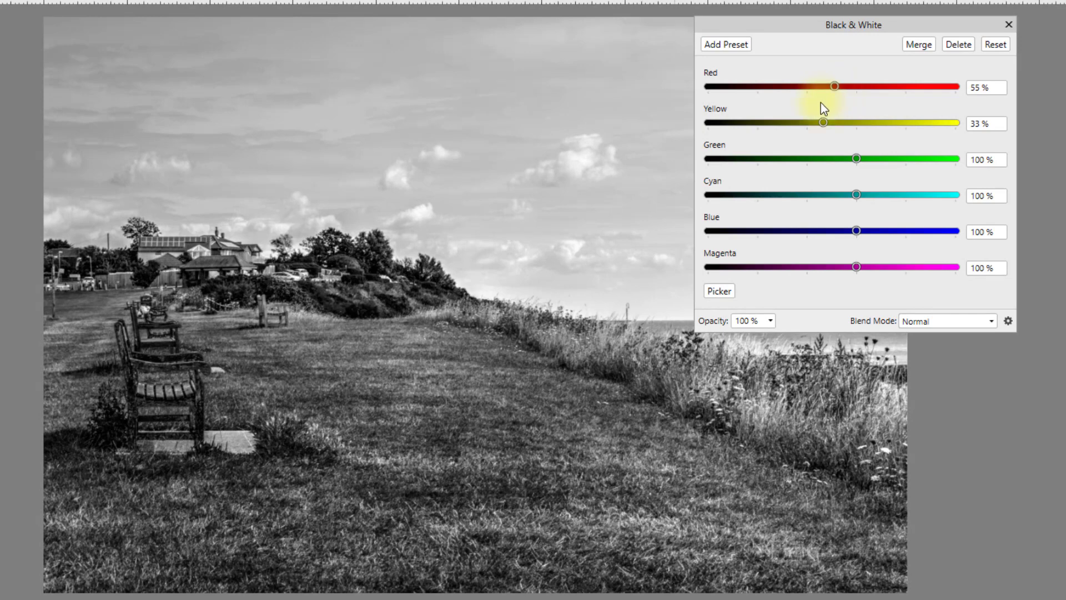
drag(924, 25, 945, 18)
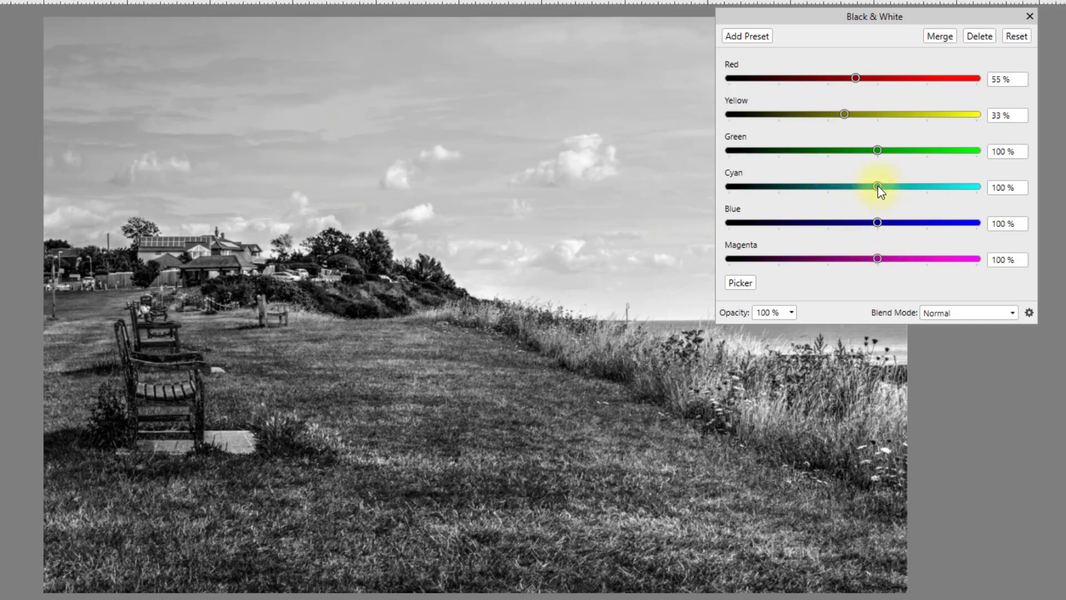
- Darken the sky by setting Blue to -156% and Cyan to 23%, shifting the dialog to uncover more of the photo
mouse_move(878, 186)
mouse_down()
mouse_move(835, 195)
mouse_move(947, 191)
mouse_move(863, 196)
mouse_move(882, 195)
mouse_up()
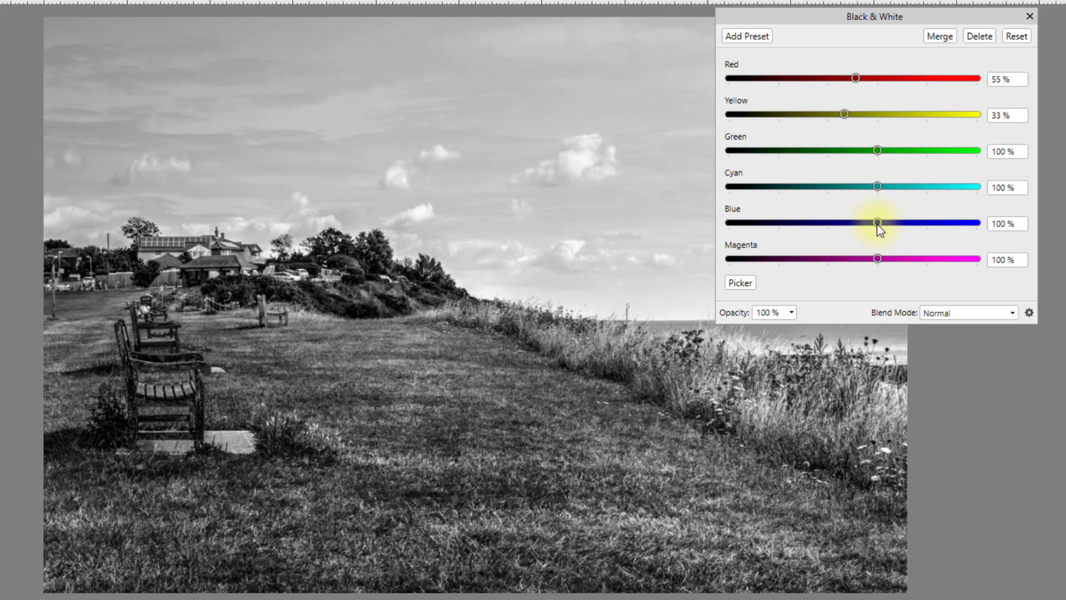
drag(876, 226, 751, 226)
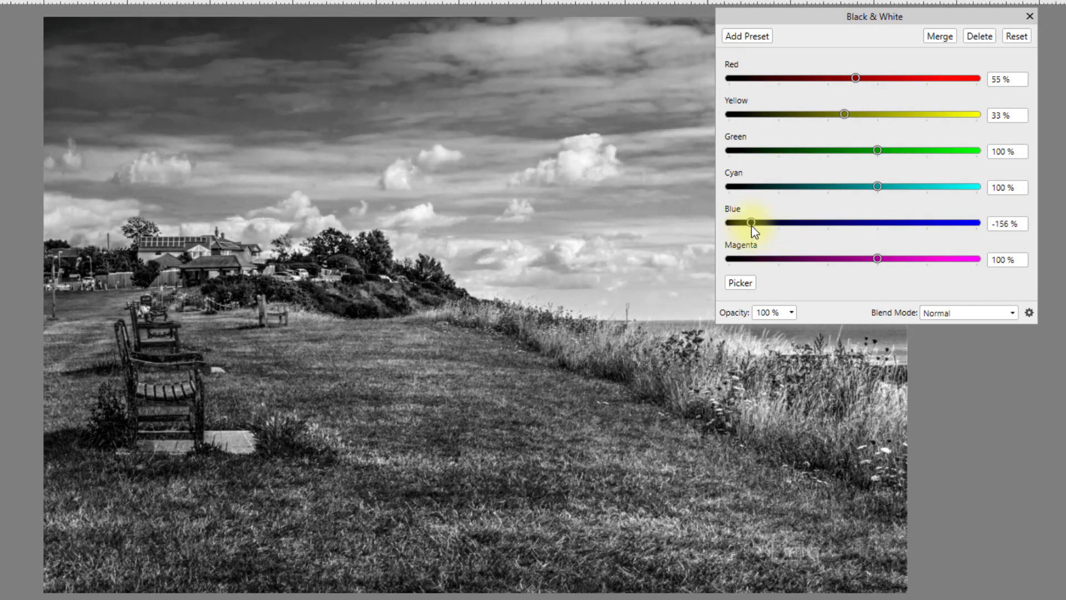
drag(935, 21, 979, 37)
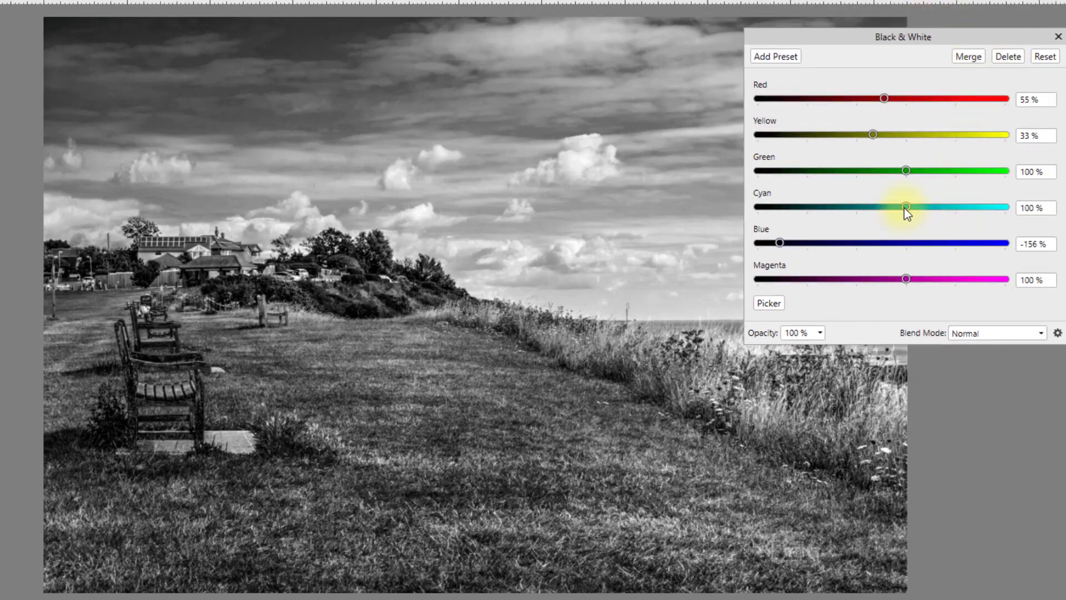
drag(906, 207, 873, 207)
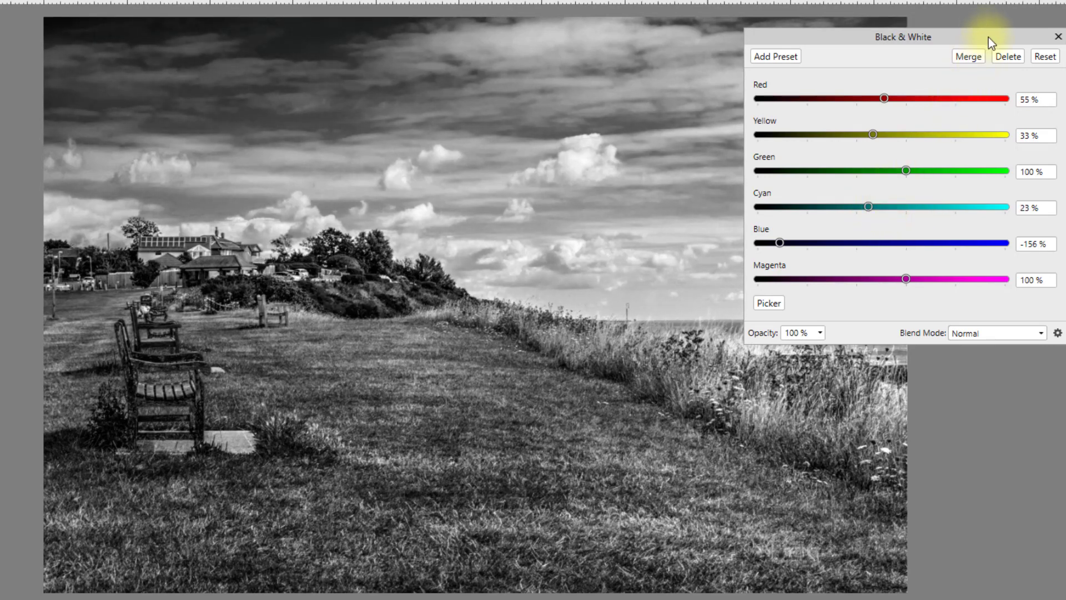
mouse_move(988, 37)
mouse_down()
mouse_move(1065, 53)
mouse_move(1065, 75)
mouse_move(981, 36)
mouse_up()
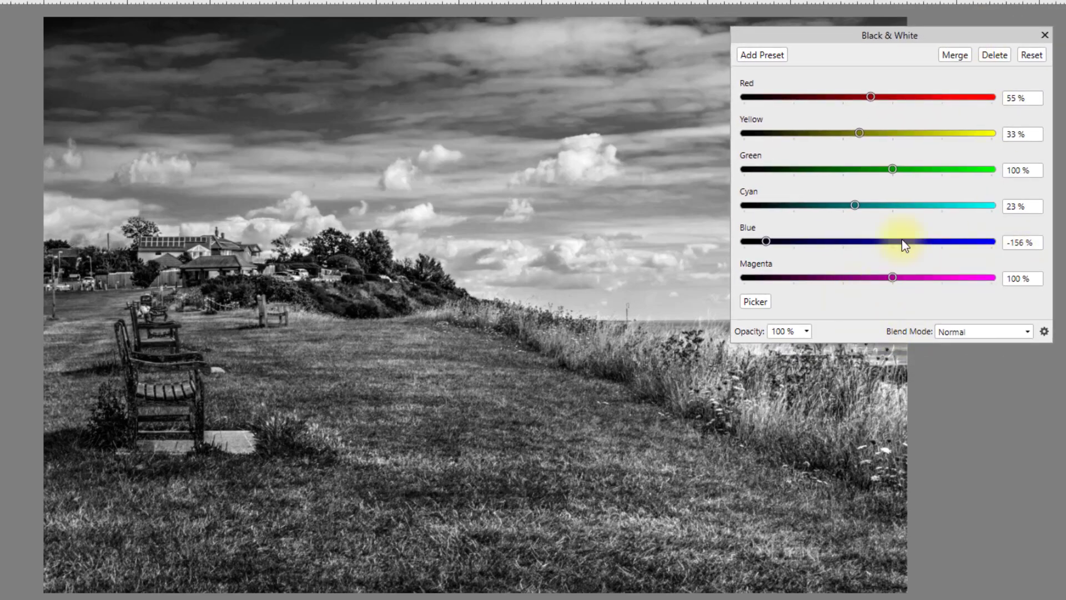
- Try adjusting Magenta, keeping it at 100%, and reposition the Black & White dialog so all its controls are in view
mouse_move(891, 278)
mouse_down()
mouse_move(857, 281)
mouse_move(977, 281)
mouse_move(778, 292)
mouse_move(912, 286)
mouse_move(892, 285)
mouse_up()
mouse_move(949, 35)
mouse_down()
mouse_move(1062, 60)
mouse_move(952, 27)
mouse_up()
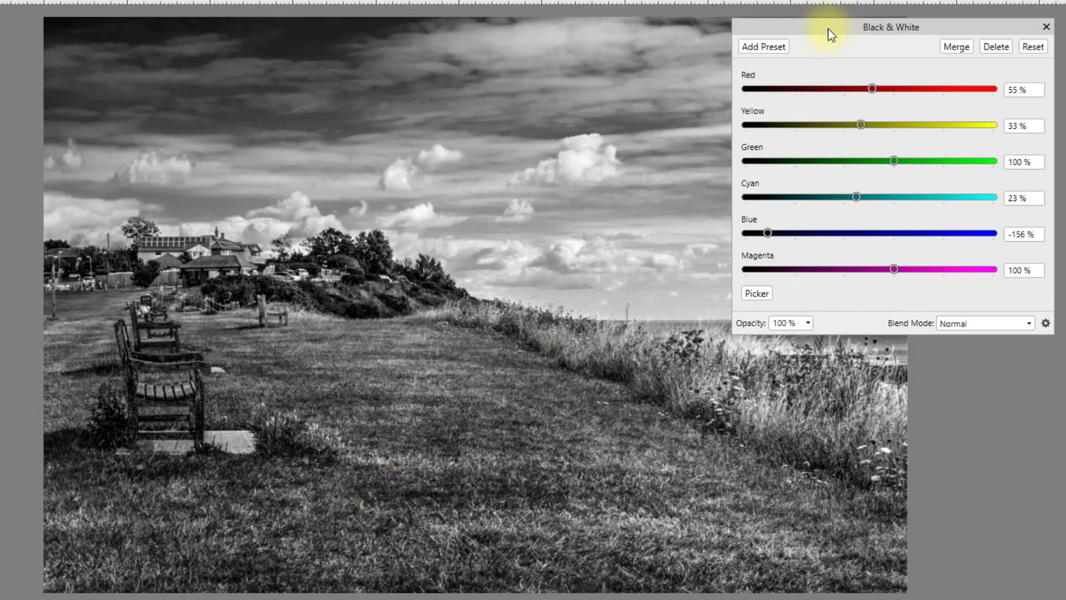
drag(829, 30, 847, 9)
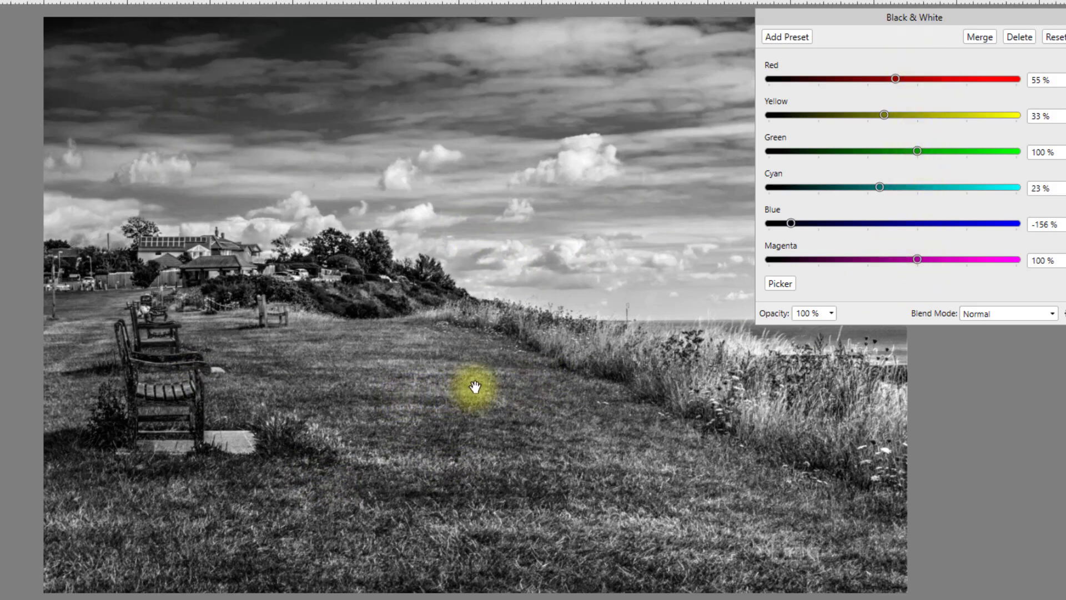
drag(857, 20, 792, 91)
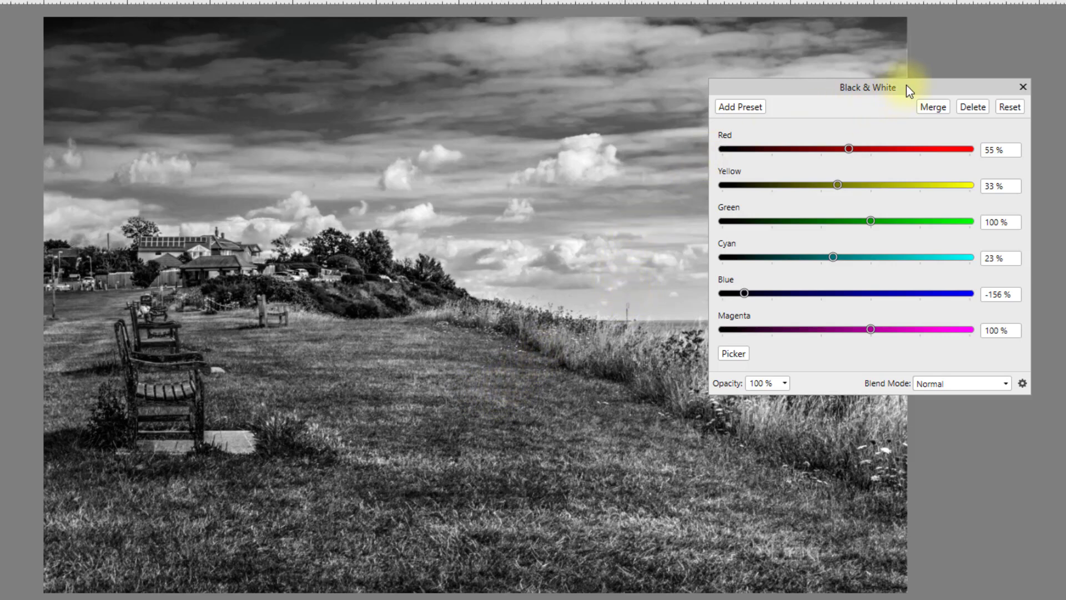
drag(906, 87, 847, 83)
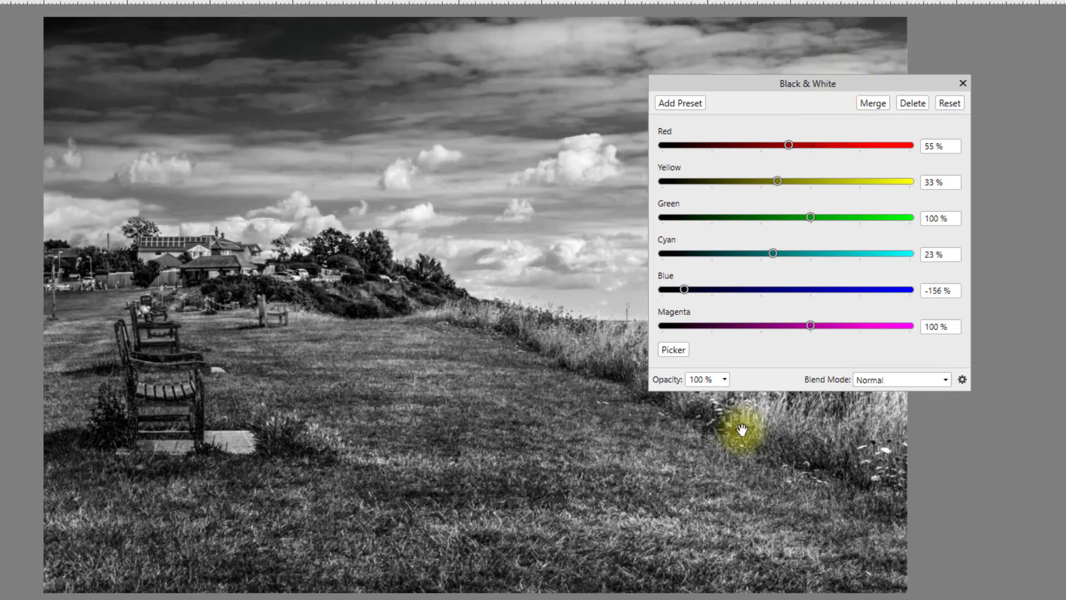
- Try lowering the Black & White adjustment's opacity to 54%, and restore it to 100%
click(725, 380)
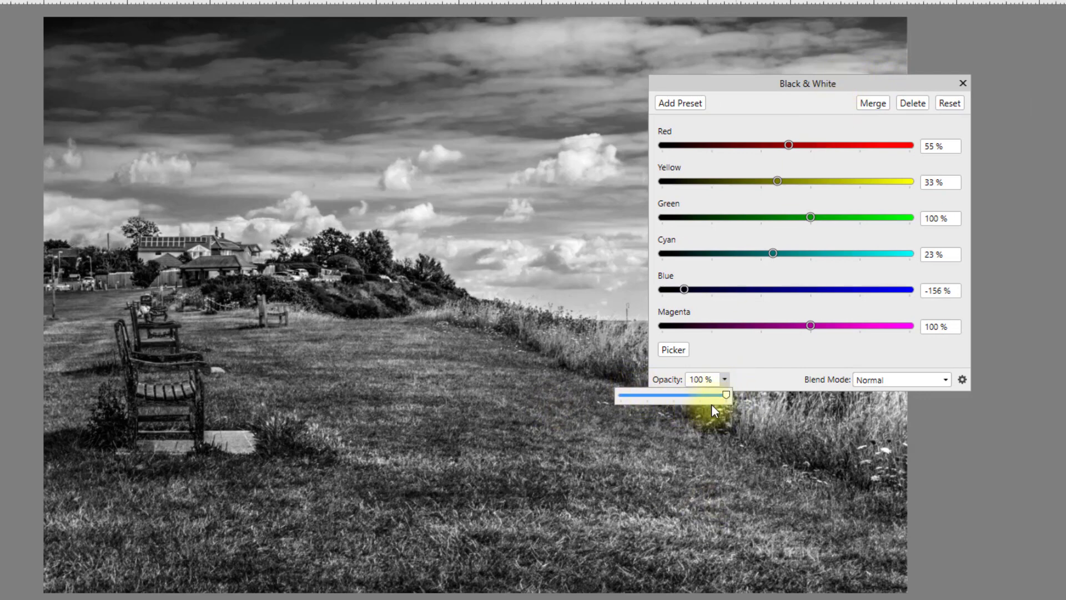
drag(723, 395, 671, 402)
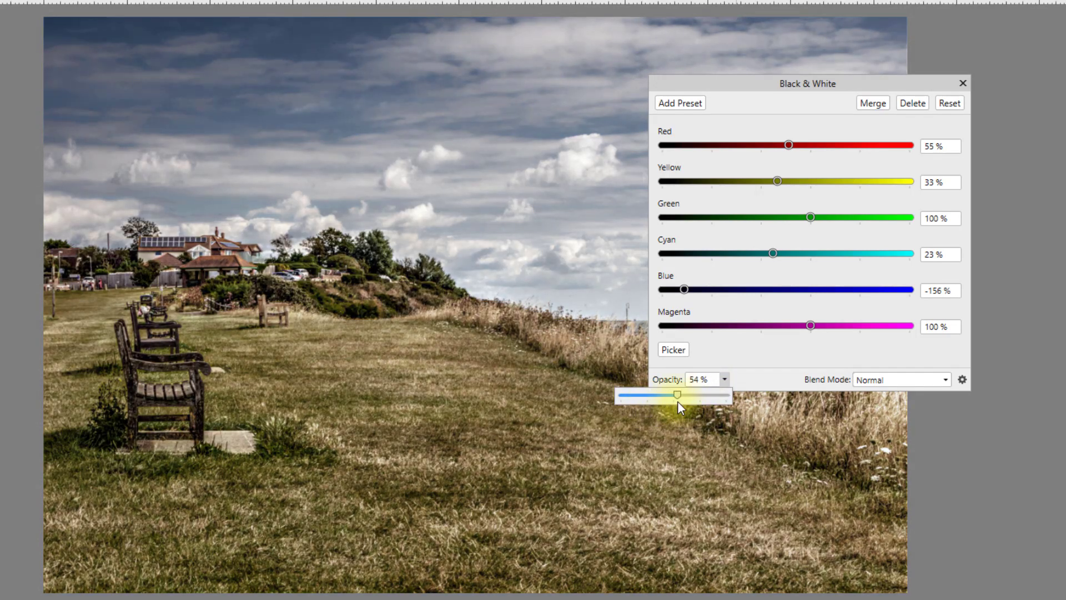
drag(679, 401, 739, 405)
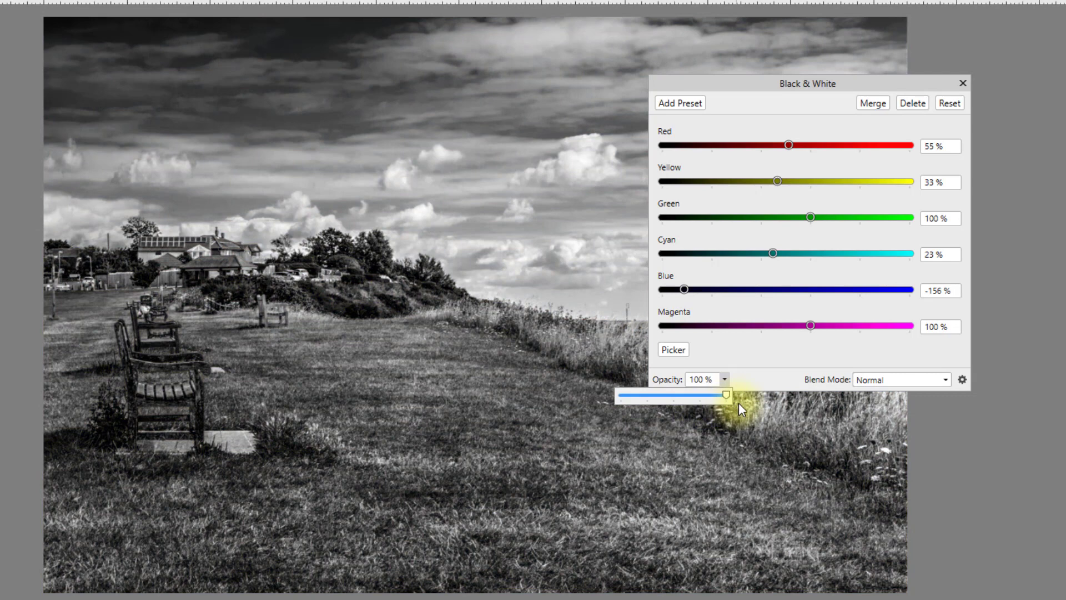
- Preview blend modes such as Add, Vivid Light and Difference for the Black & White adjustment, keeping Normal
click(946, 381)
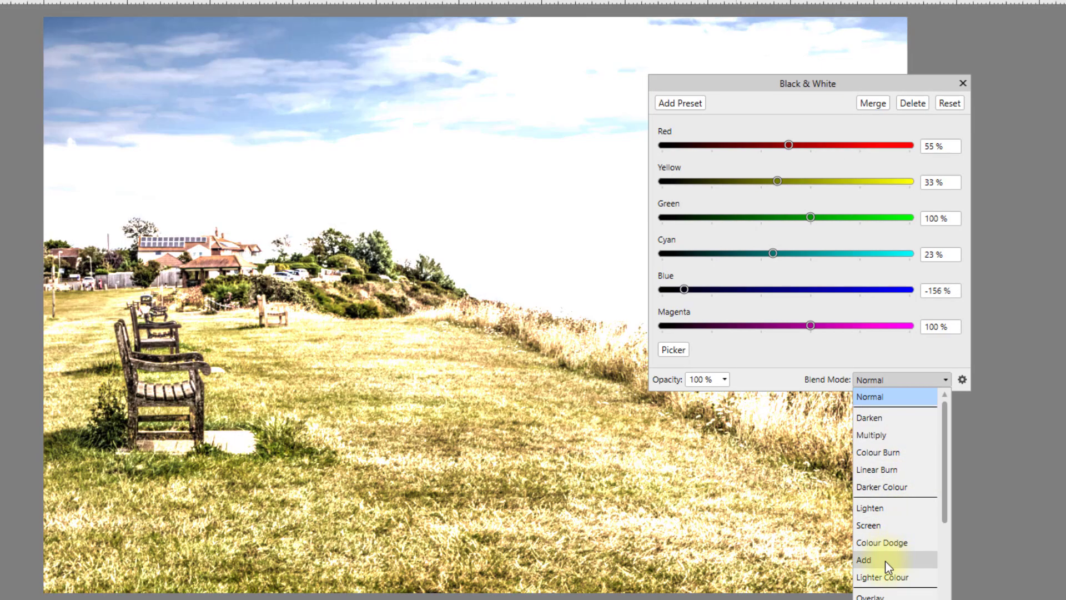
scroll(888, 578, down, 2)
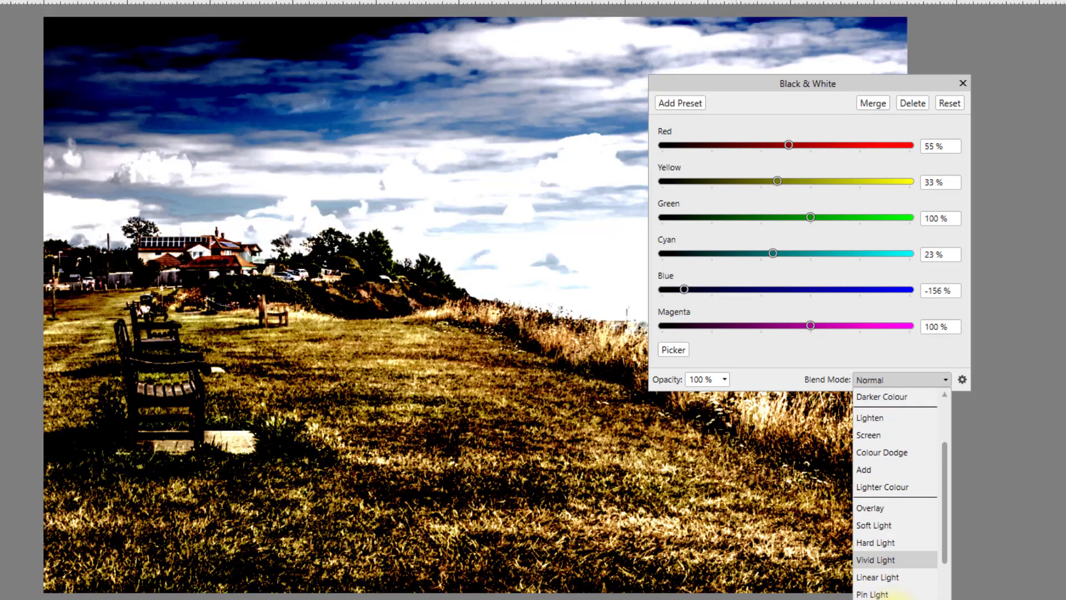
scroll(894, 594, down, 1)
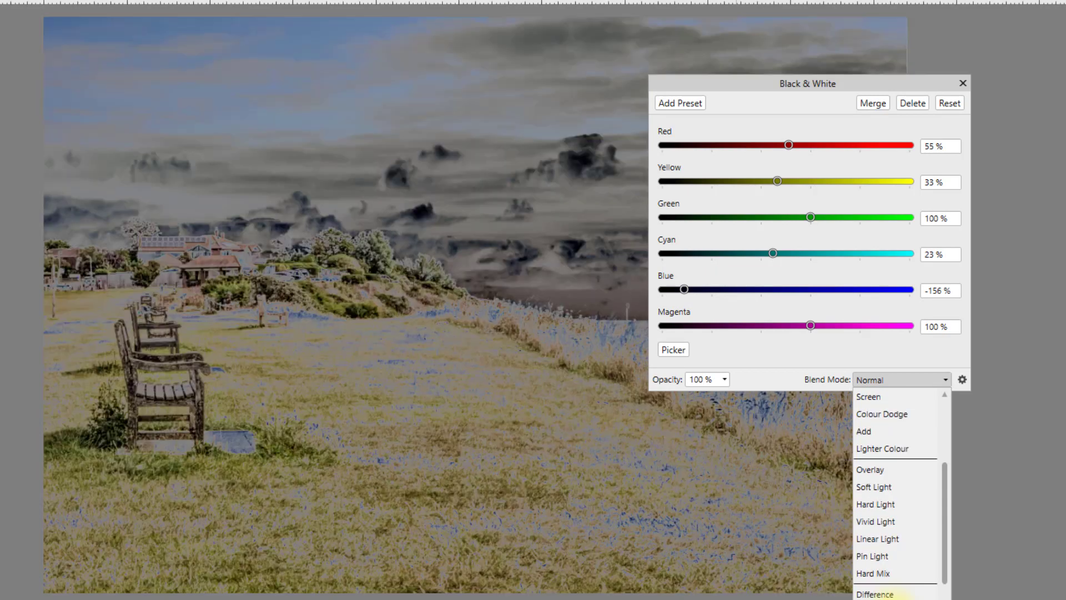
scroll(894, 589, up, 3)
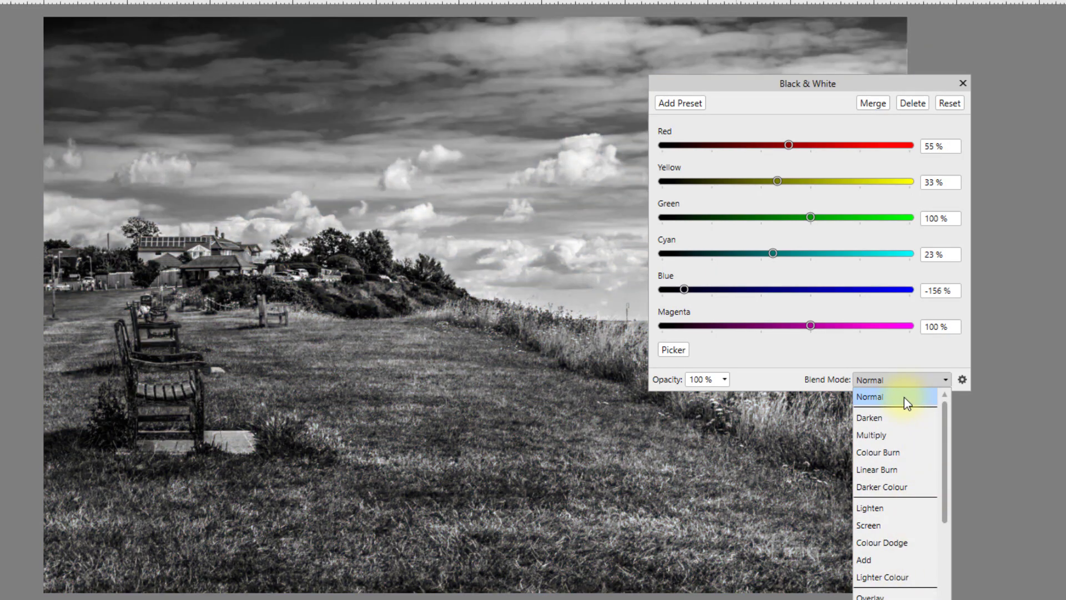
click(904, 398)
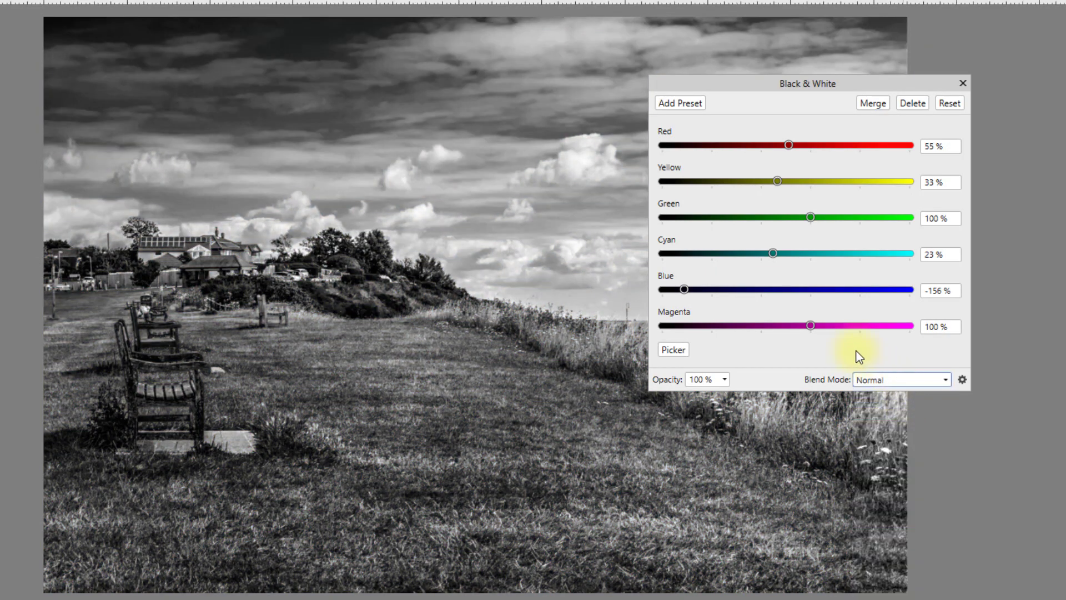
- Use the Picker on the photo to set the sky's Blue contribution to -109% and the grass's Yellow contribution to 14%
click(669, 351)
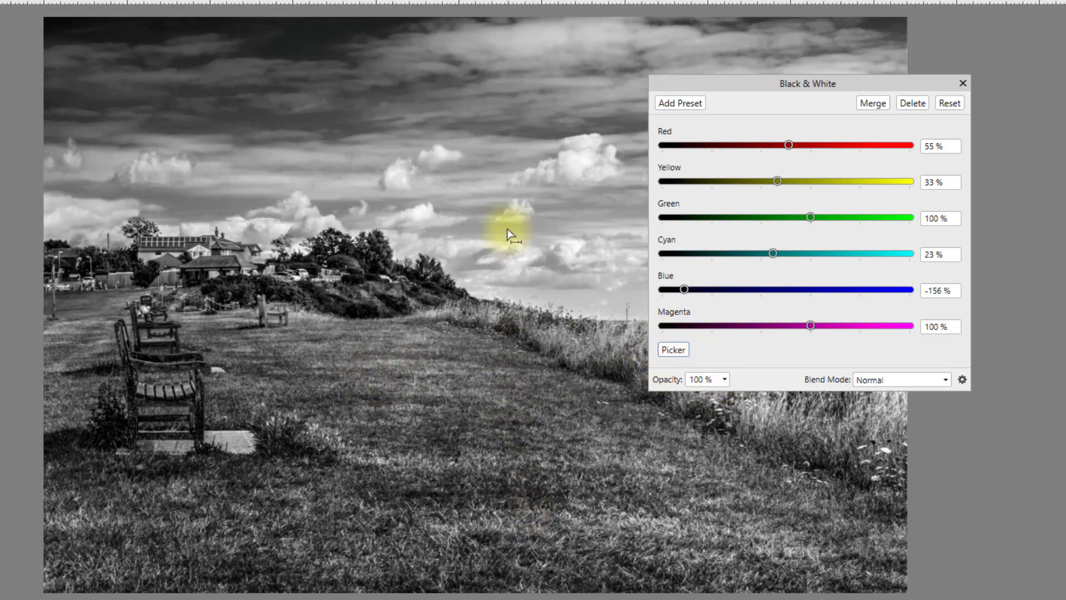
drag(507, 229, 485, 204)
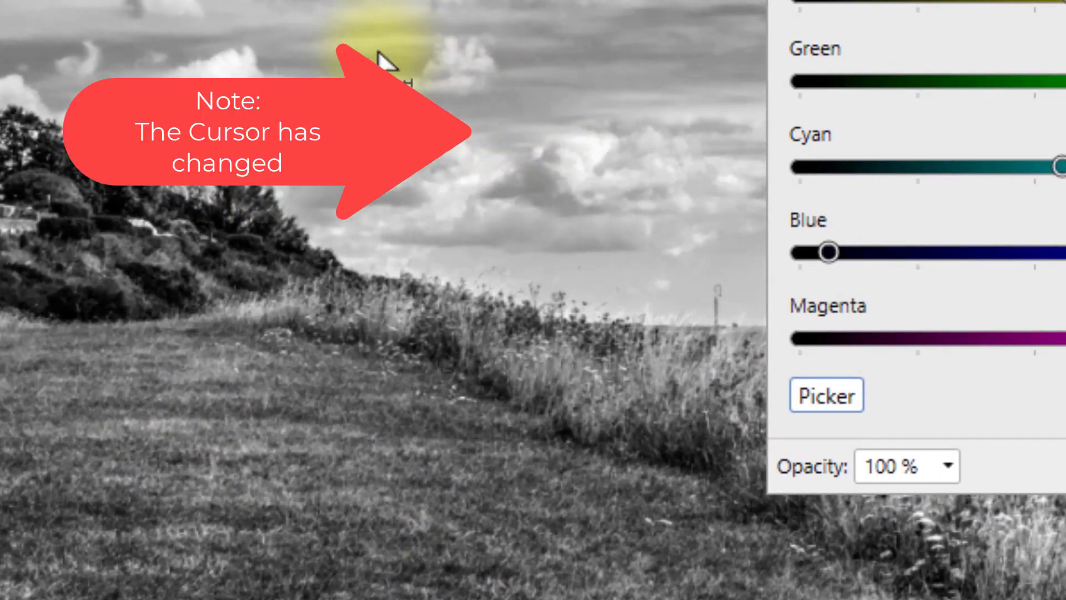
drag(378, 51, 342, 16)
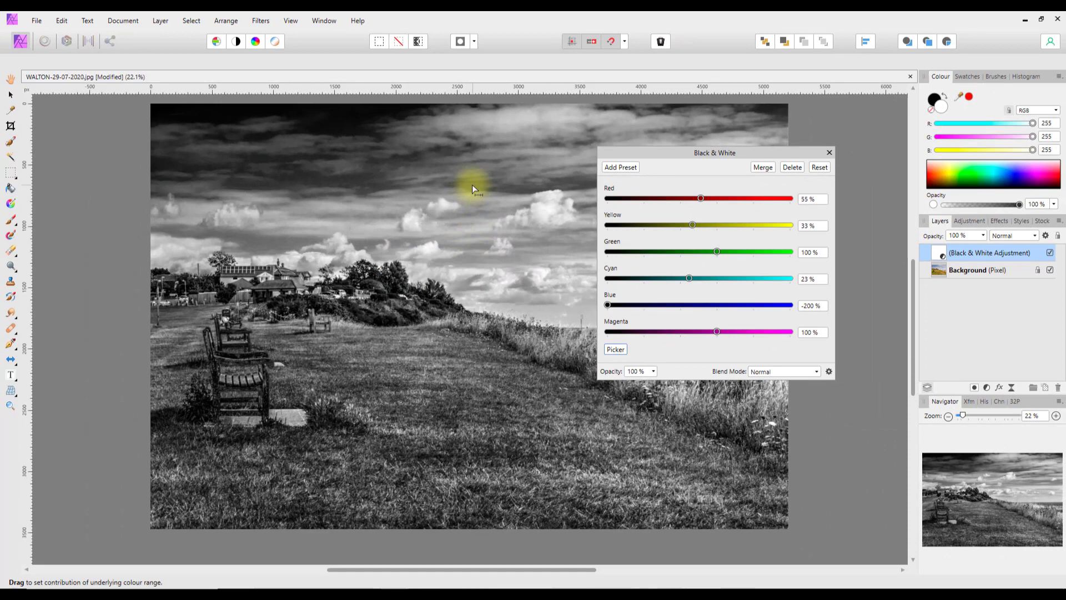
drag(395, 184, 524, 192)
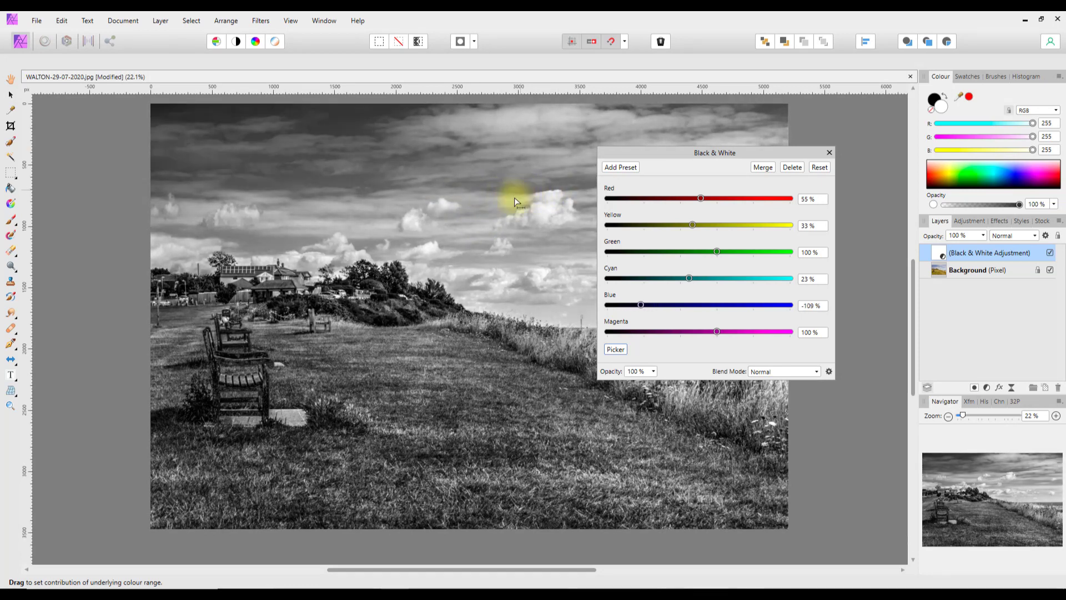
mouse_move(432, 409)
mouse_down()
mouse_move(464, 411)
mouse_move(402, 414)
mouse_move(456, 411)
mouse_move(408, 412)
mouse_move(420, 412)
mouse_up()
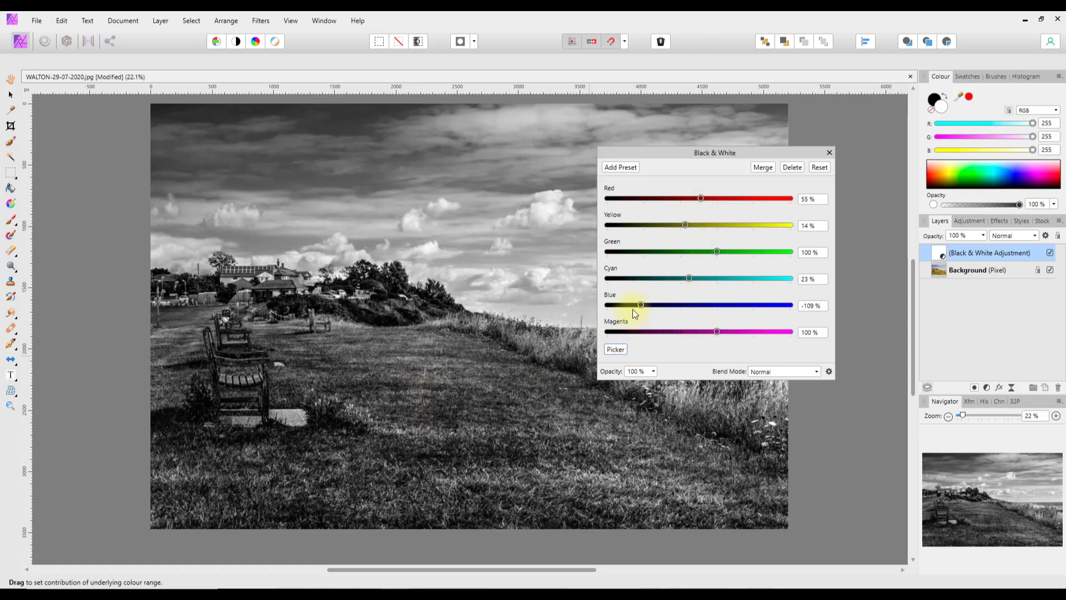
- Fine-tune the Black & White adjustment to Blue -100% and Yellow 22%, and move its dialog slightly farther off the photo
drag(641, 304, 642, 305)
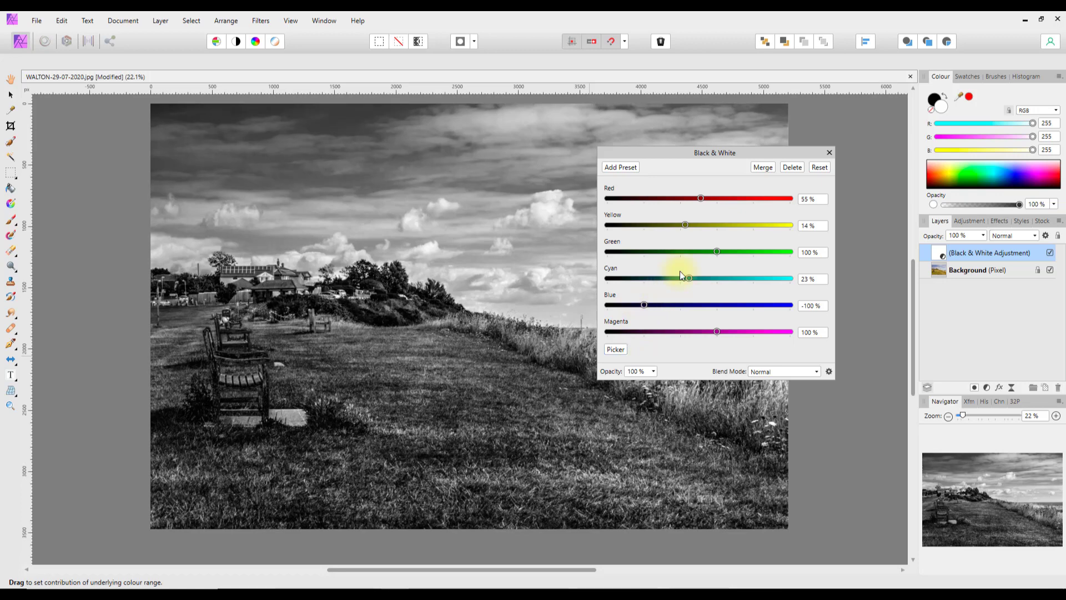
drag(685, 225, 690, 233)
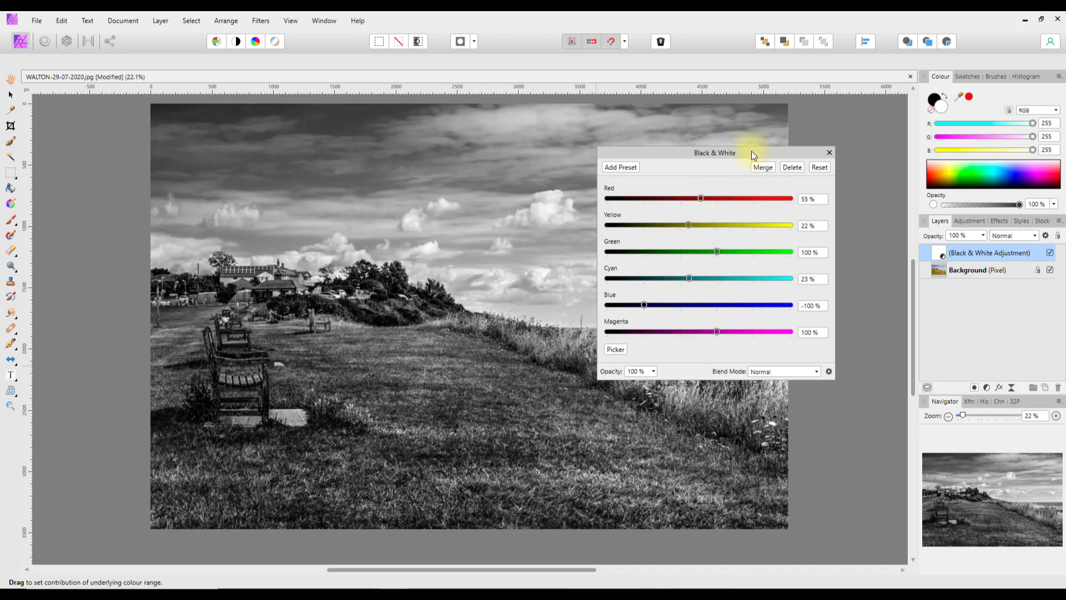
mouse_move(753, 153)
mouse_down()
mouse_move(851, 192)
mouse_move(932, 255)
mouse_move(956, 324)
mouse_move(808, 178)
mouse_move(766, 161)
mouse_up()
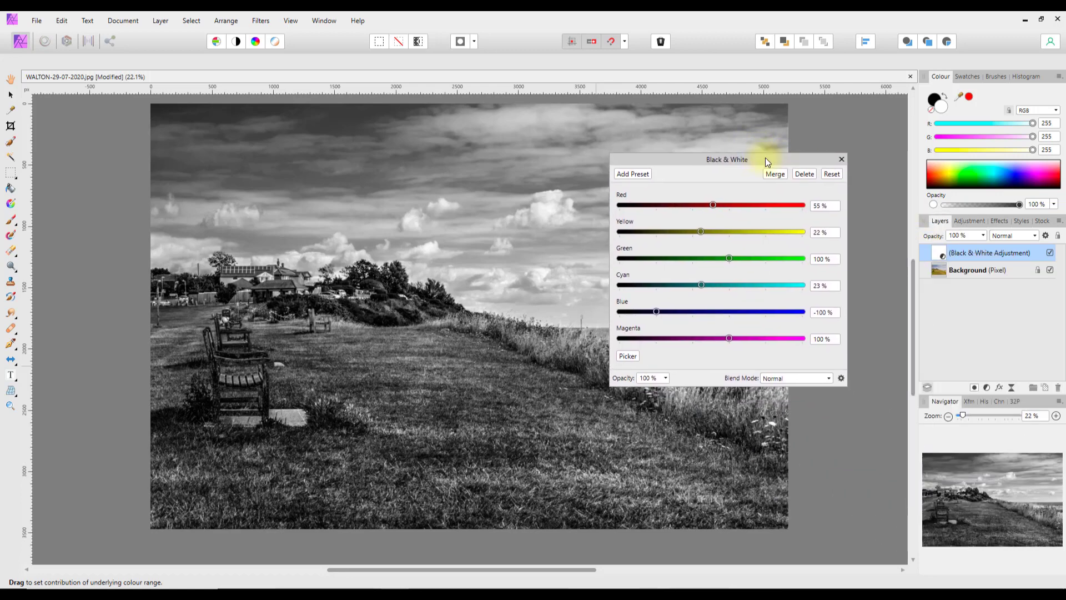